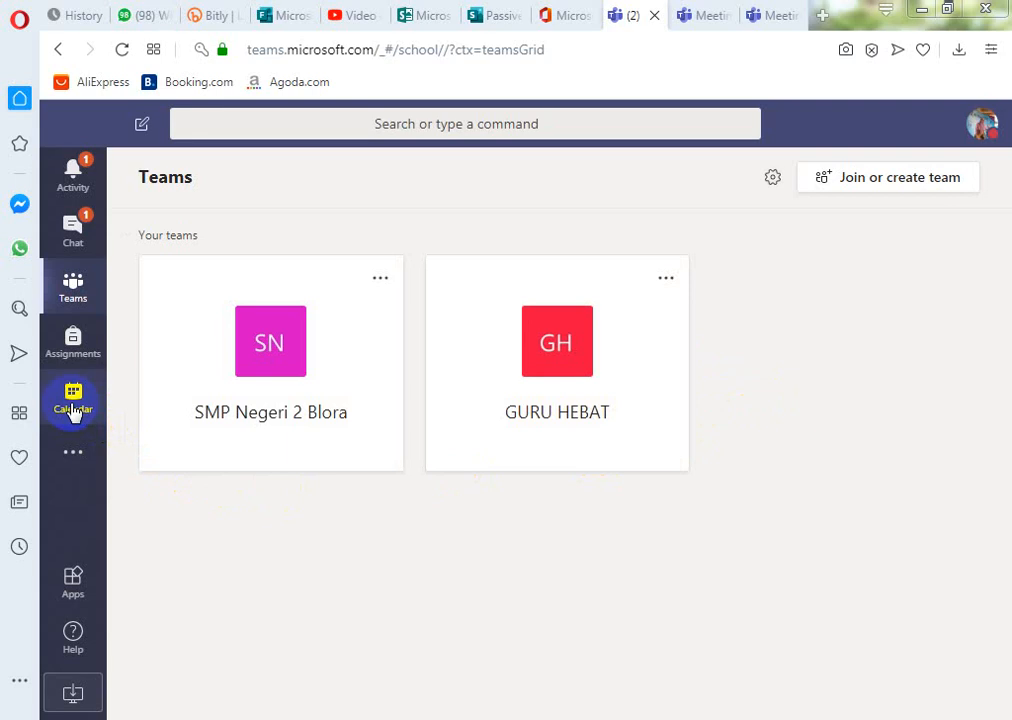
- Open the Teams calendar in its April 2020 work-week view
{"action": "left_click", "coordinate": [73, 400]}
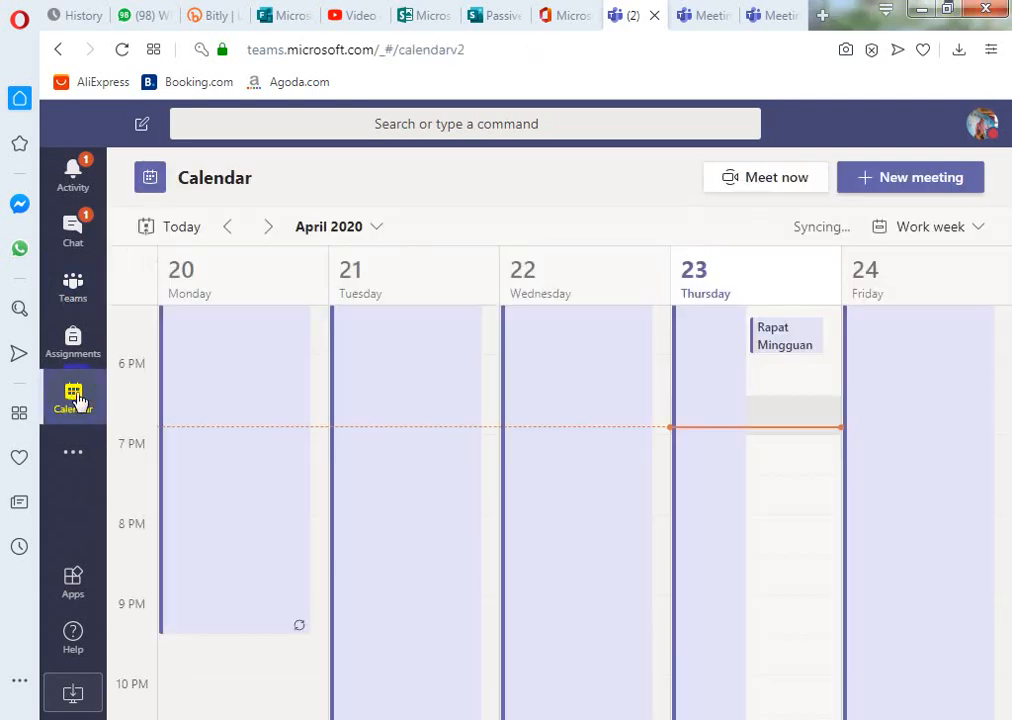
- Create a new meeting and title it 'Descriptive Texts'
{"action": "left_click", "coordinate": [943, 190]}
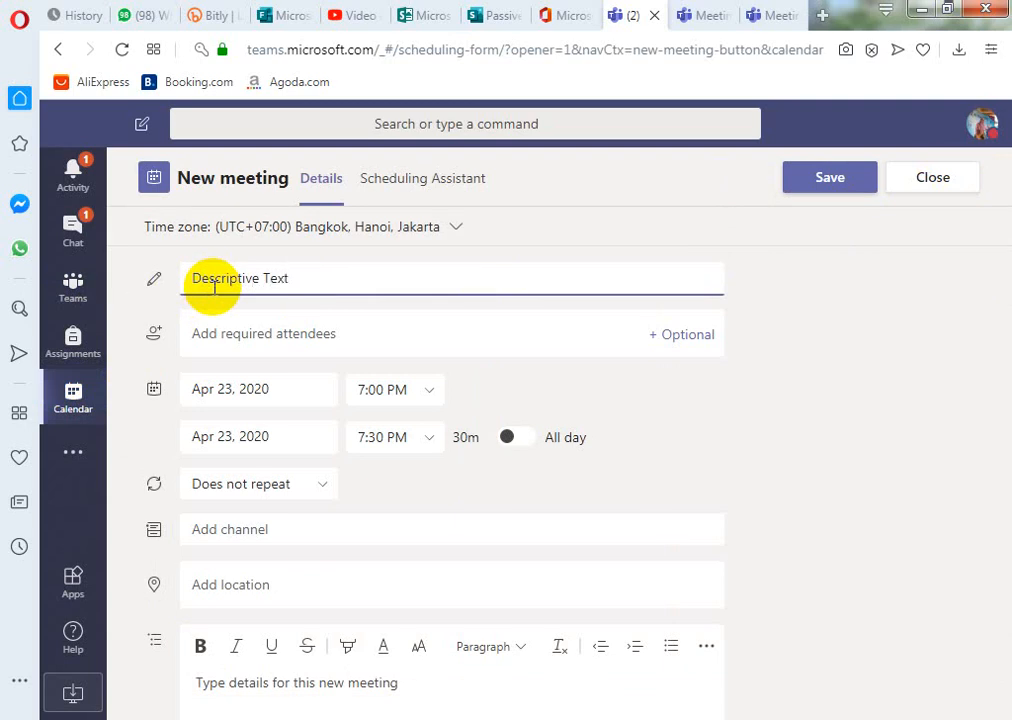
{"action": "type", "text": "s"}
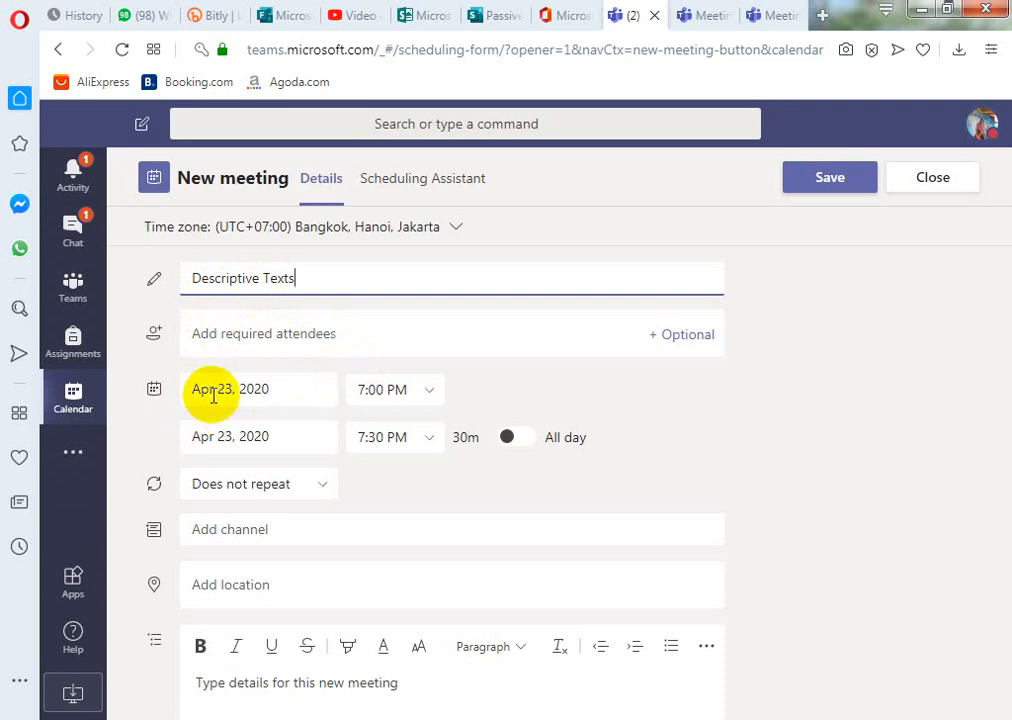
- Set the meeting to Apr 24, 2020, 8:00–9:30 AM, repeating every weekday (Mon–Fri)
{"action": "left_click", "coordinate": [308, 392]}
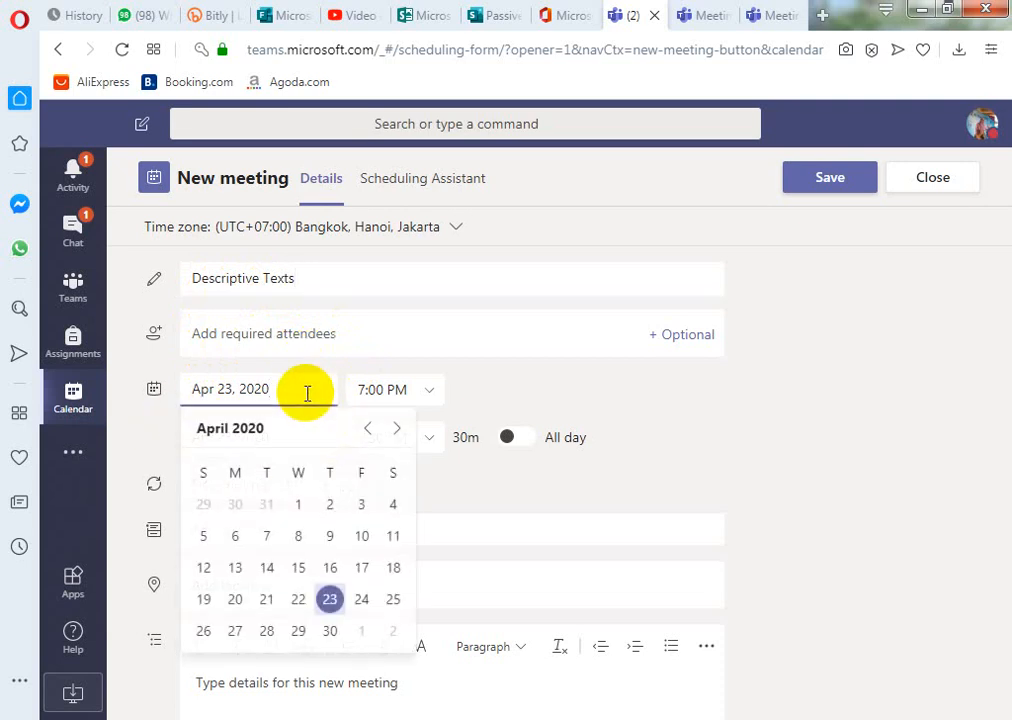
{"action": "left_click", "coordinate": [363, 599]}
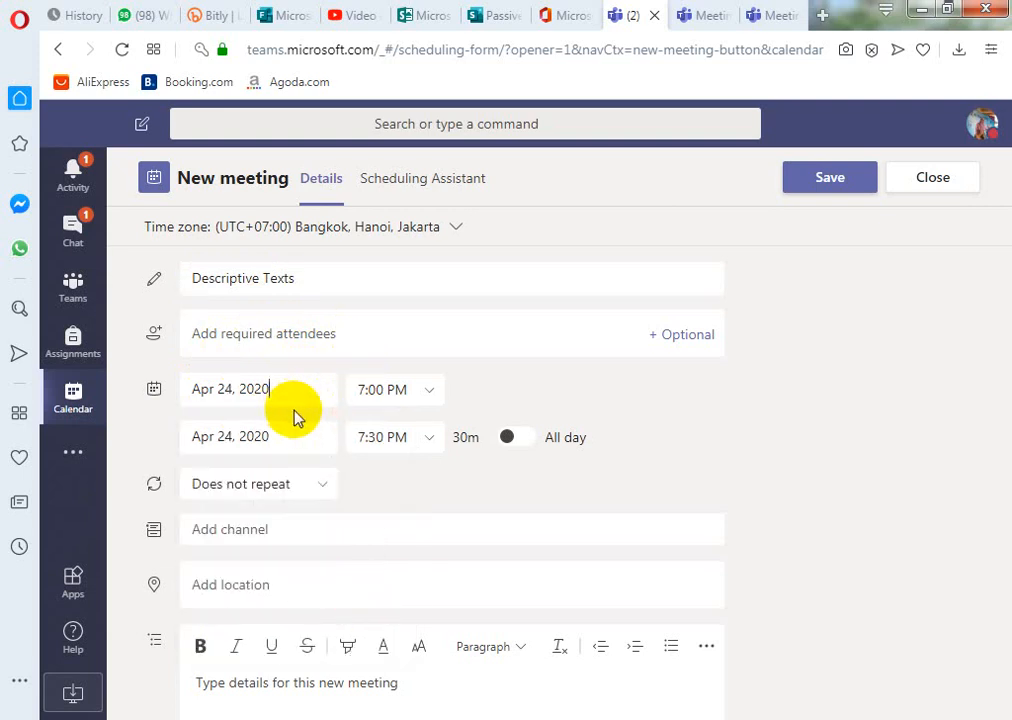
{"action": "left_click", "coordinate": [435, 396]}
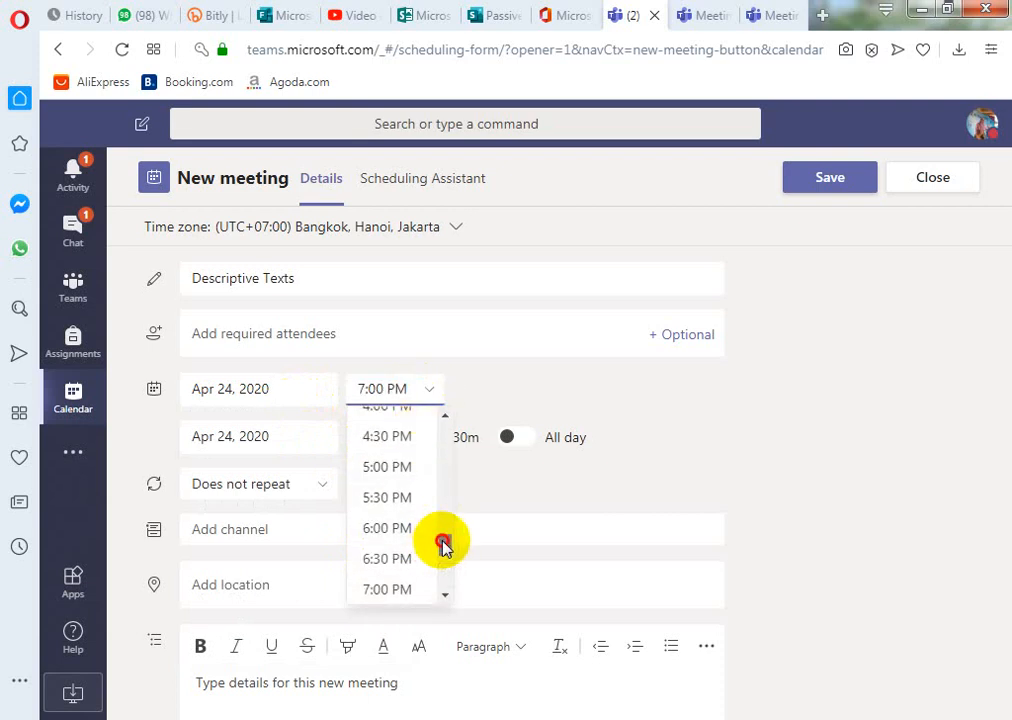
{"action": "left_click_drag", "start_coordinate": [443, 542], "coordinate": [450, 478]}
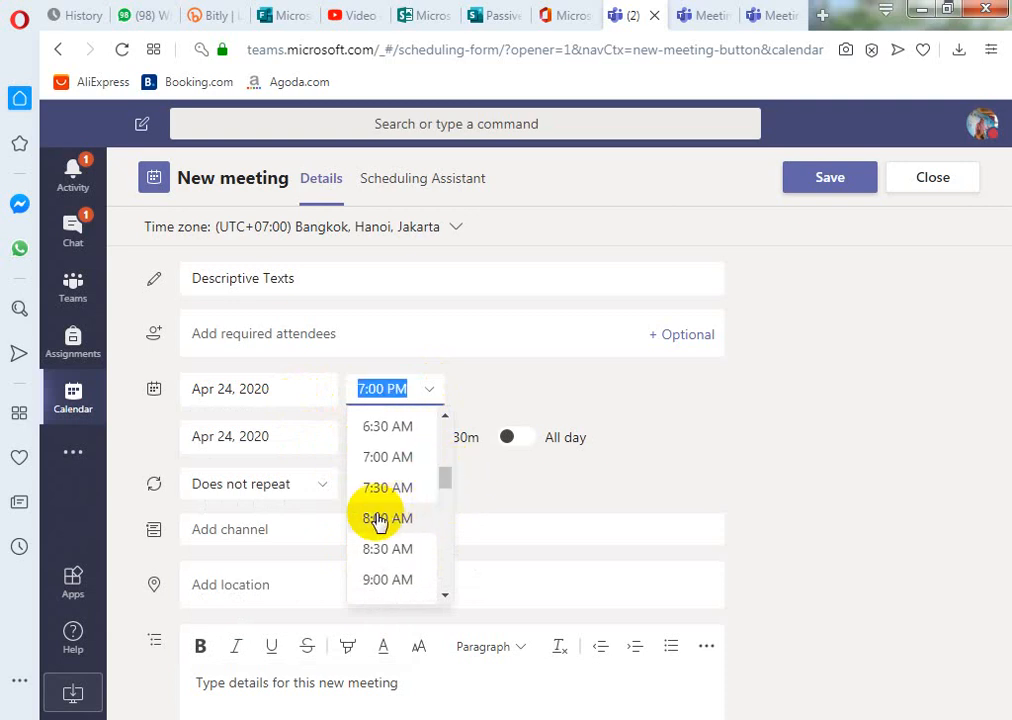
{"action": "left_click", "coordinate": [376, 520]}
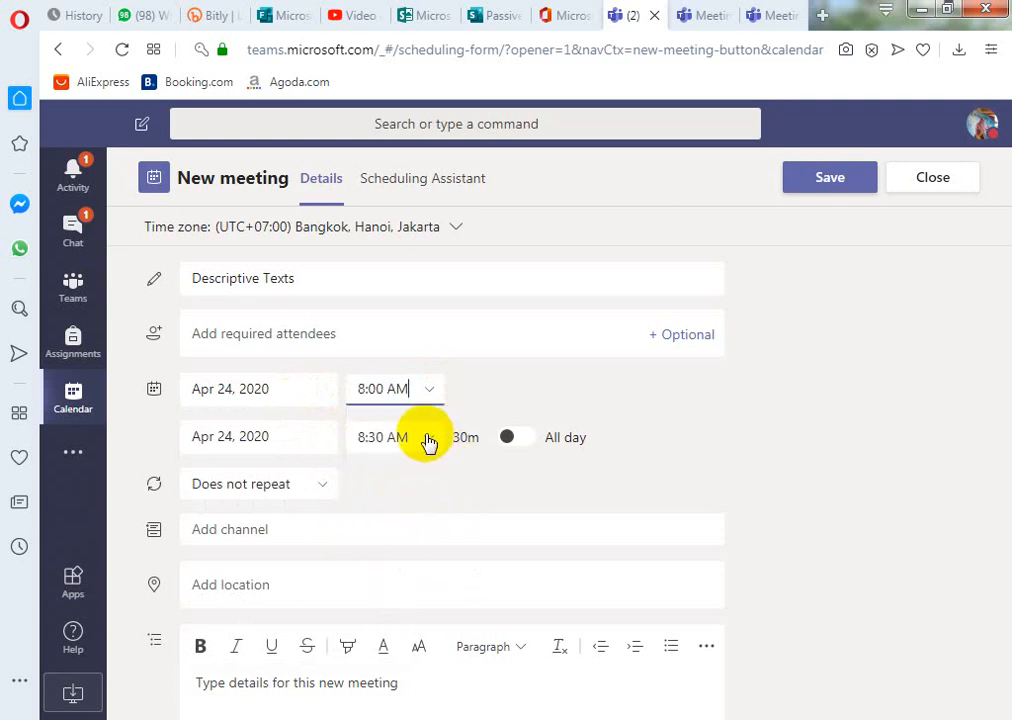
{"action": "left_click", "coordinate": [427, 439]}
{"action": "left_click", "coordinate": [400, 567]}
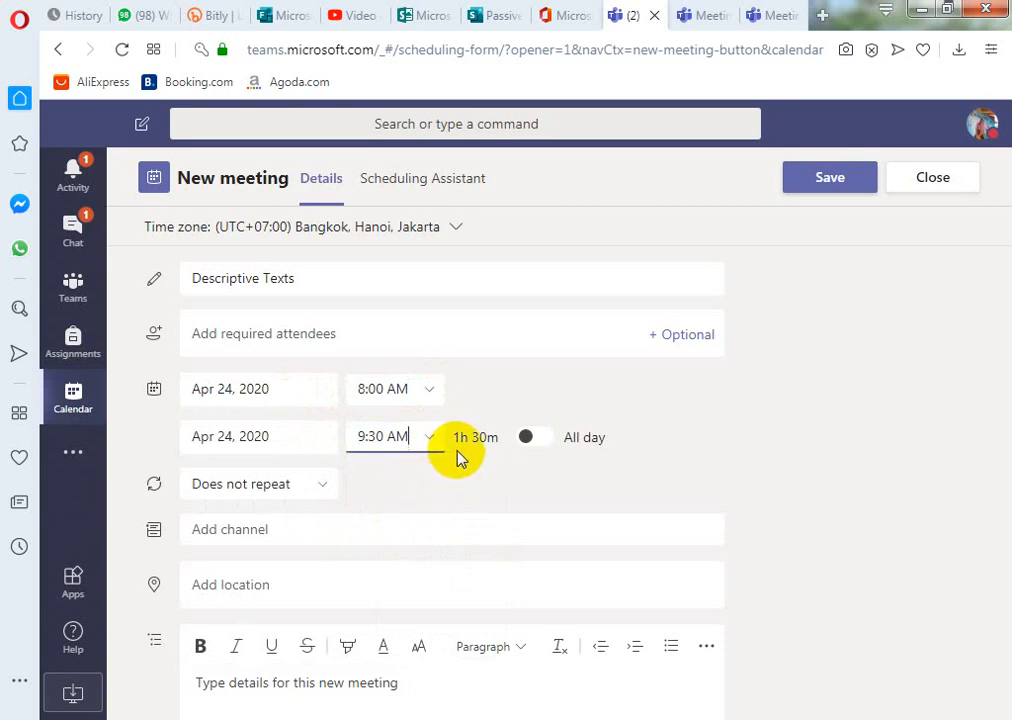
{"action": "left_click", "coordinate": [322, 488]}
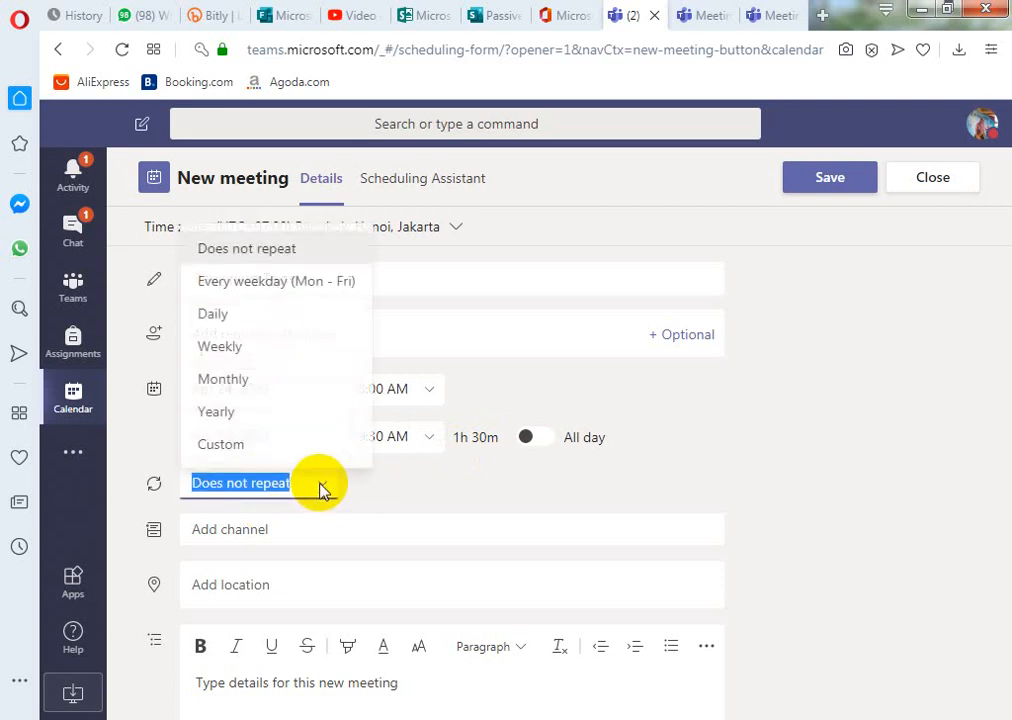
{"action": "left_click", "coordinate": [270, 283]}
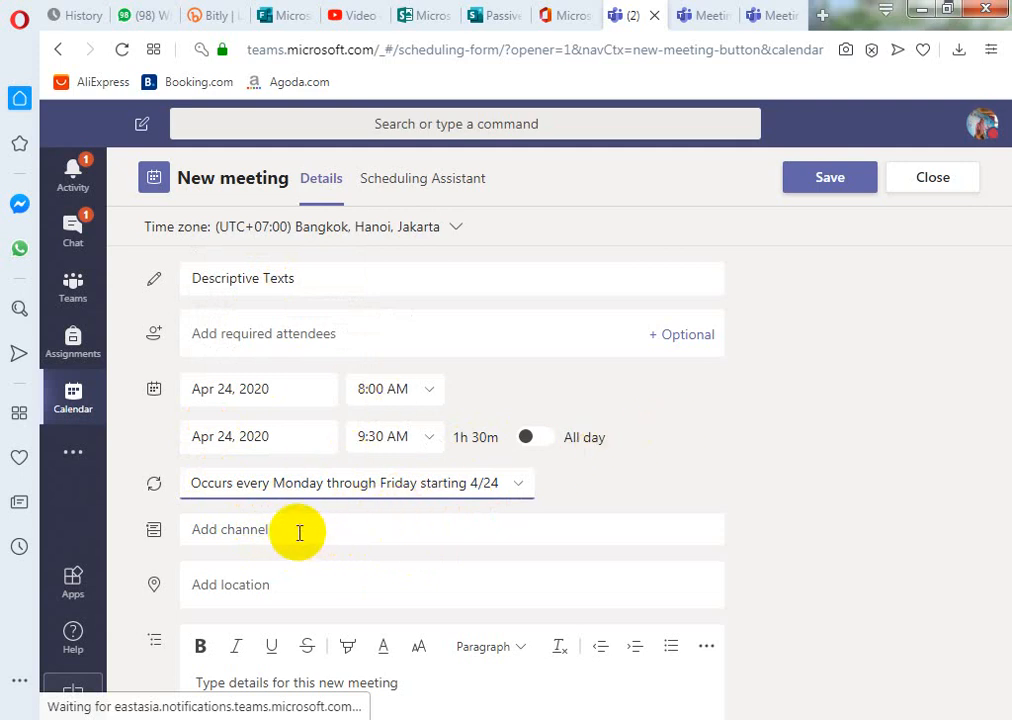
- Attach the meeting to the SMP Negeri 2 Blora > Learning English with Ms Gartatik channel
{"action": "left_click", "coordinate": [258, 537]}
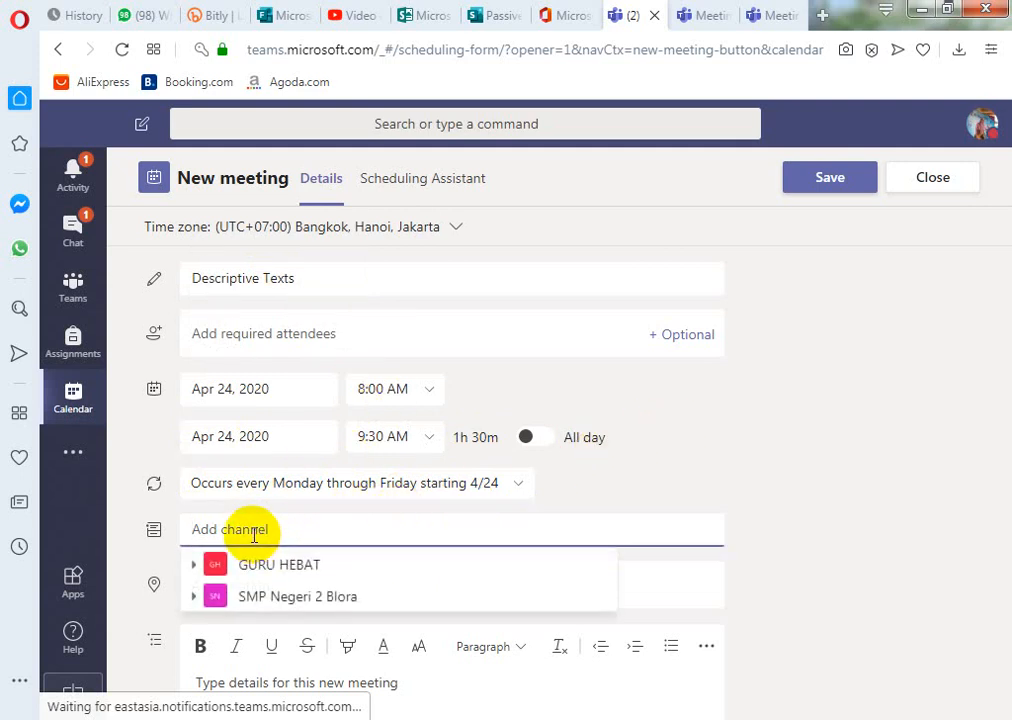
{"action": "left_click", "coordinate": [287, 606]}
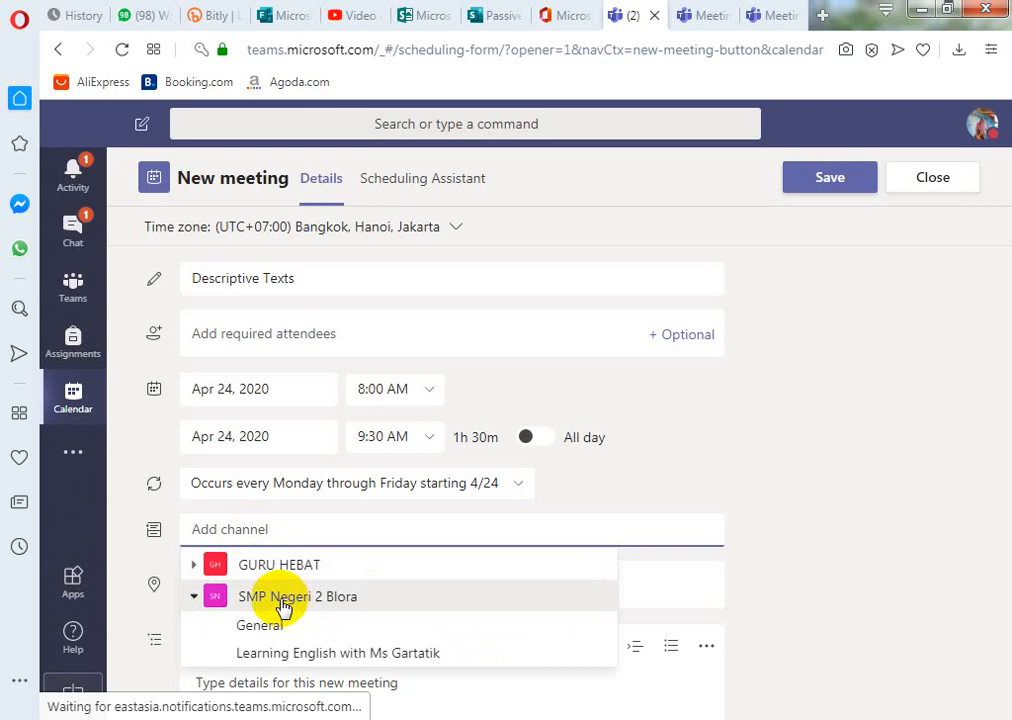
{"action": "left_click", "coordinate": [296, 663]}
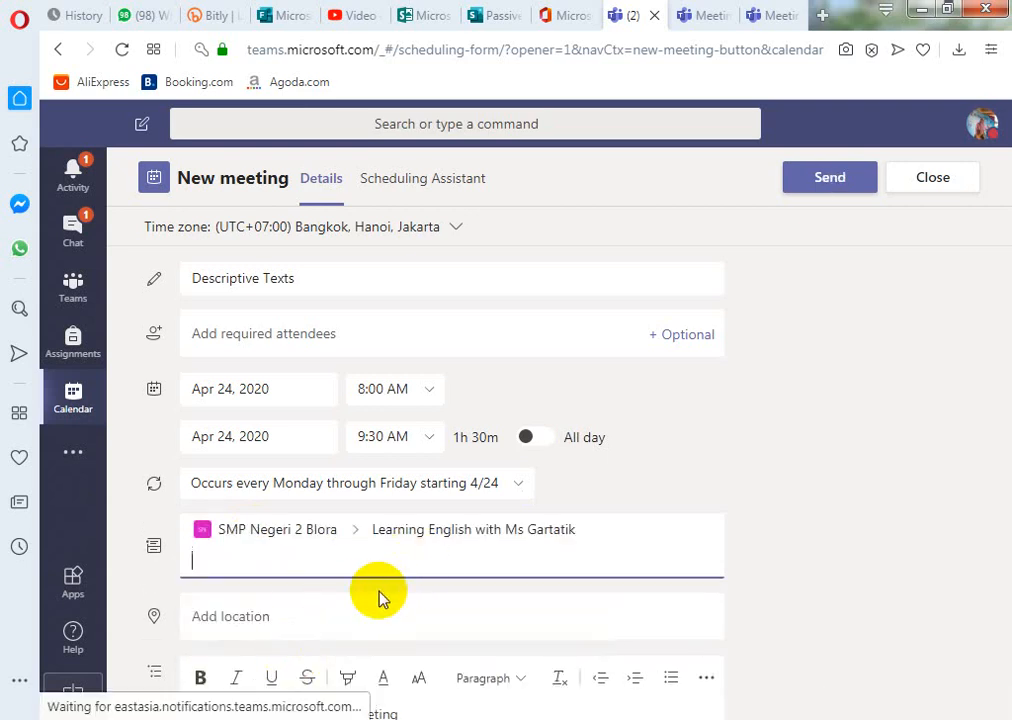
- Write 'Hello, dear guys. We are going to learn about descriptive texts.' in the meeting details
{"action": "scroll", "coordinate": [310, 602], "scroll_direction": "down", "scroll_amount": 2}
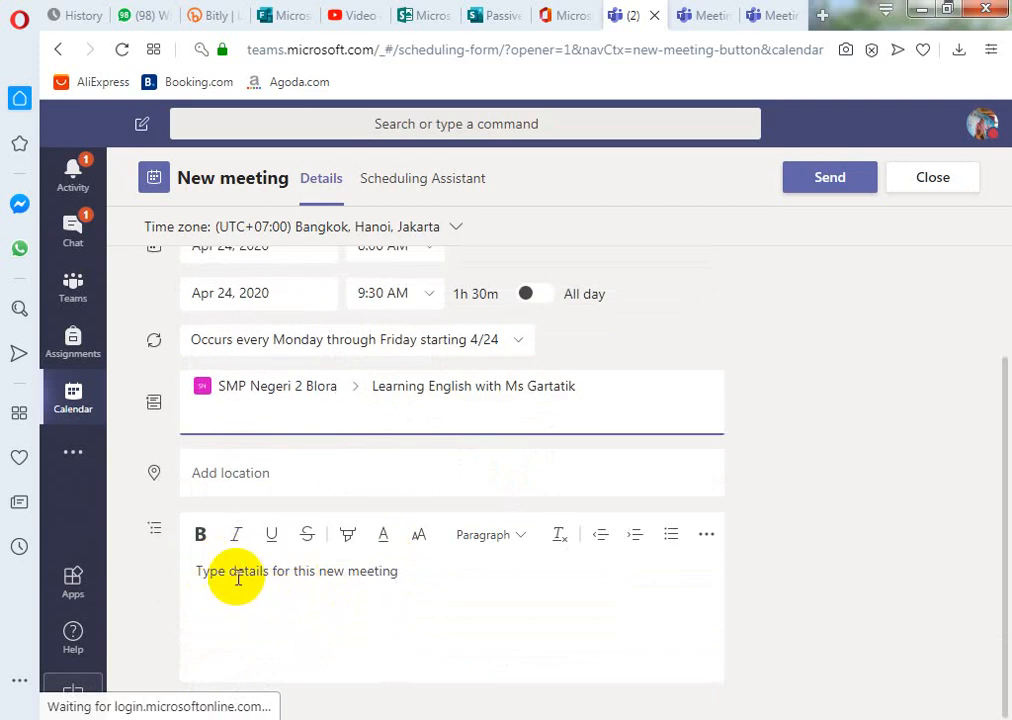
{"action": "left_click", "coordinate": [330, 583]}
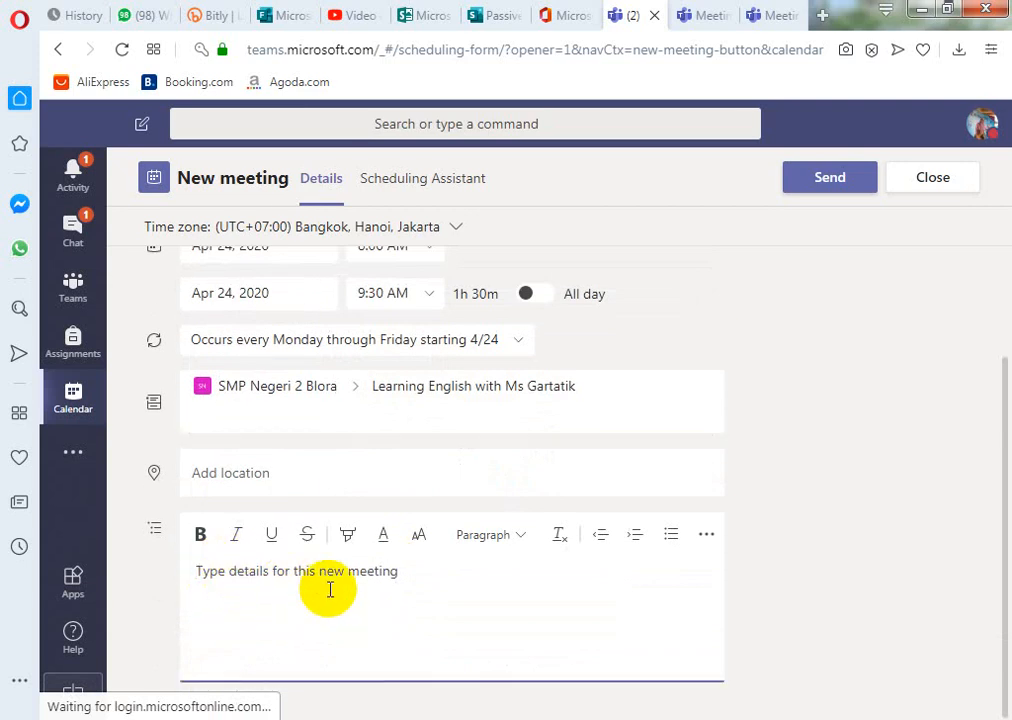
{"action": "type", "text": "Hello"}
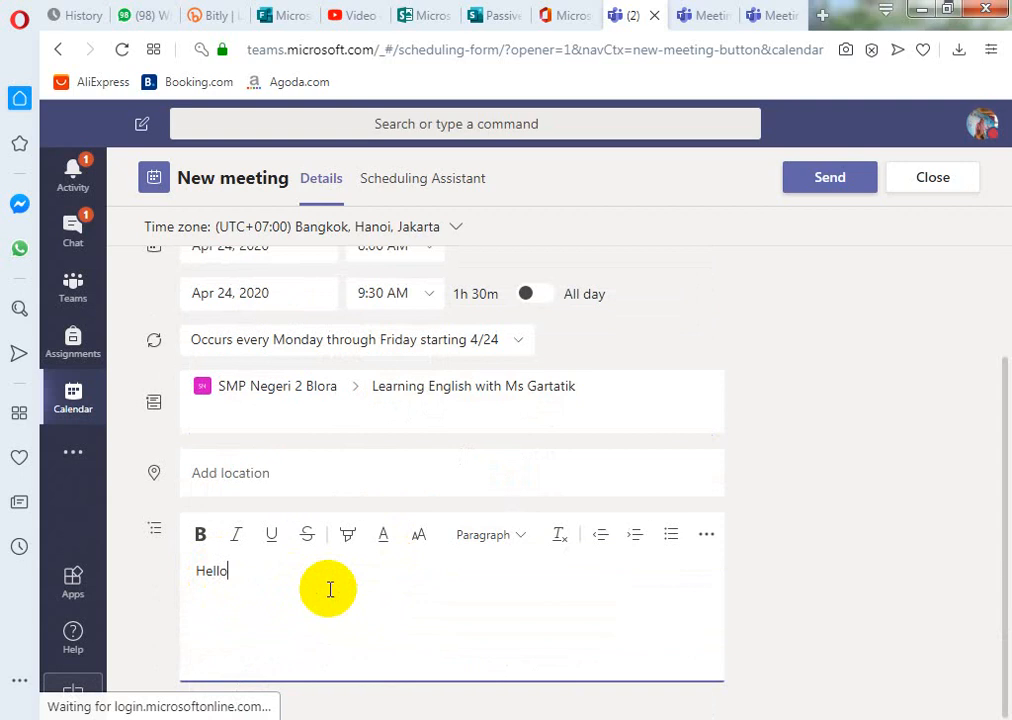
{"action": "type", "text": ","}
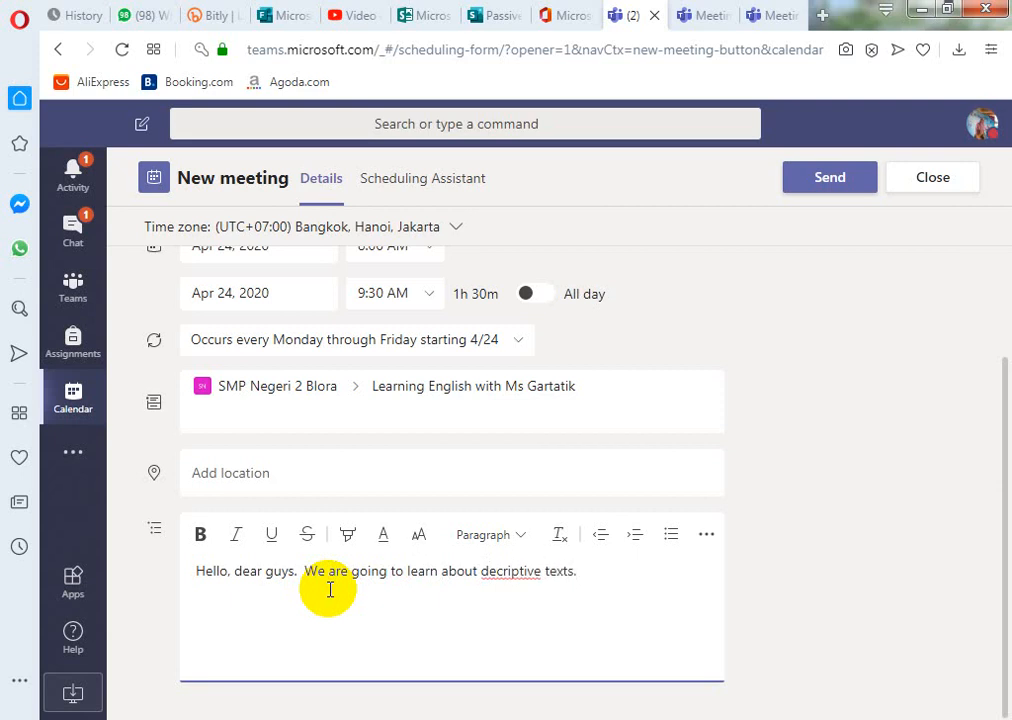
{"action": "left_click", "coordinate": [497, 567]}
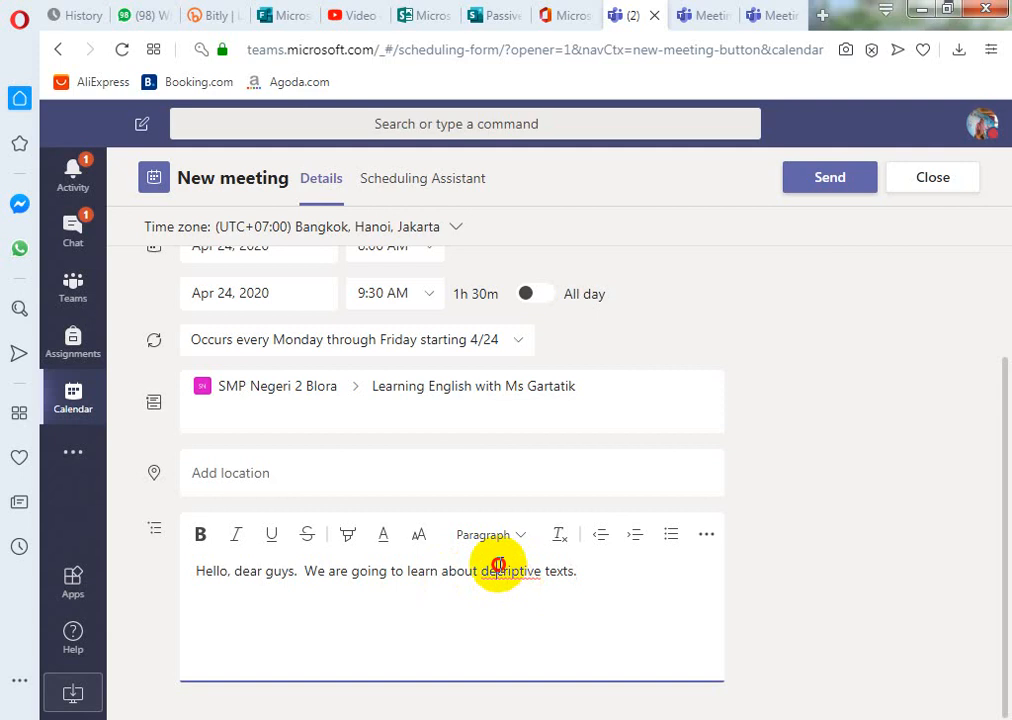
{"action": "type", "text": "s"}
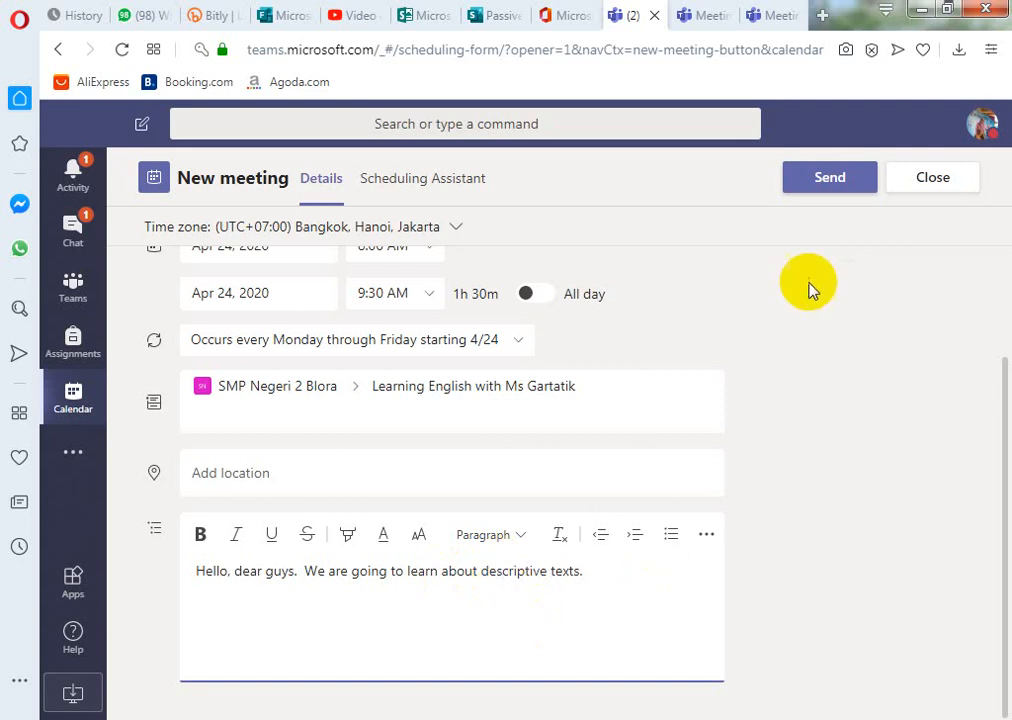
- Send the invitation and open the Learning English with Ms Gartatik channel showing the posted meeting
{"action": "left_click", "coordinate": [832, 185]}
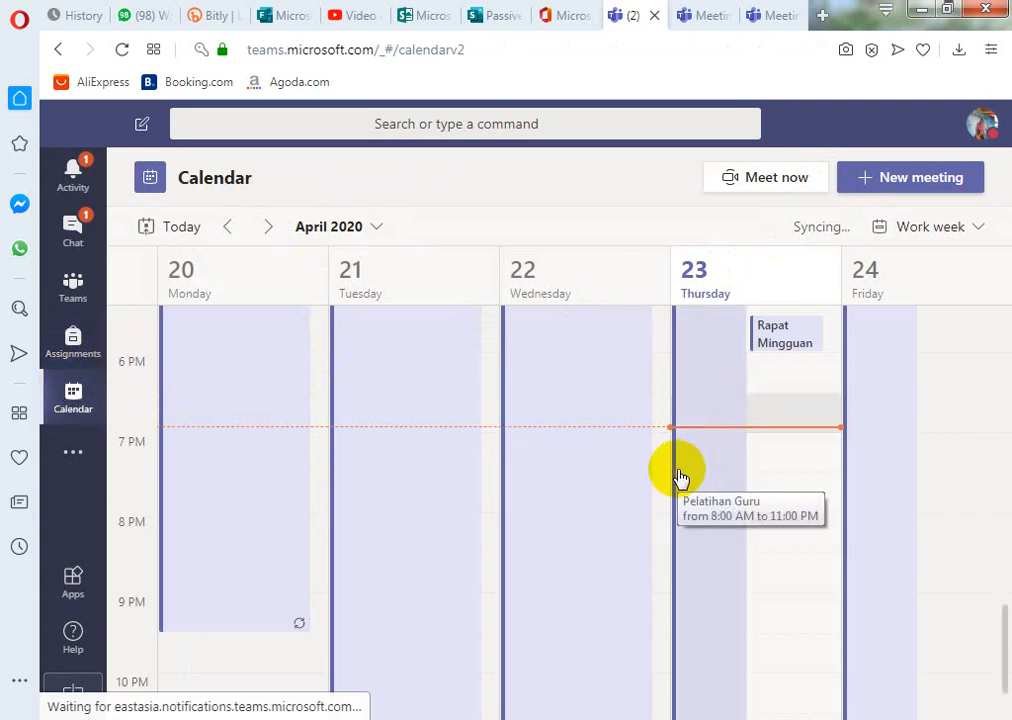
{"action": "scroll", "coordinate": [703, 470], "scroll_direction": "down", "scroll_amount": 1}
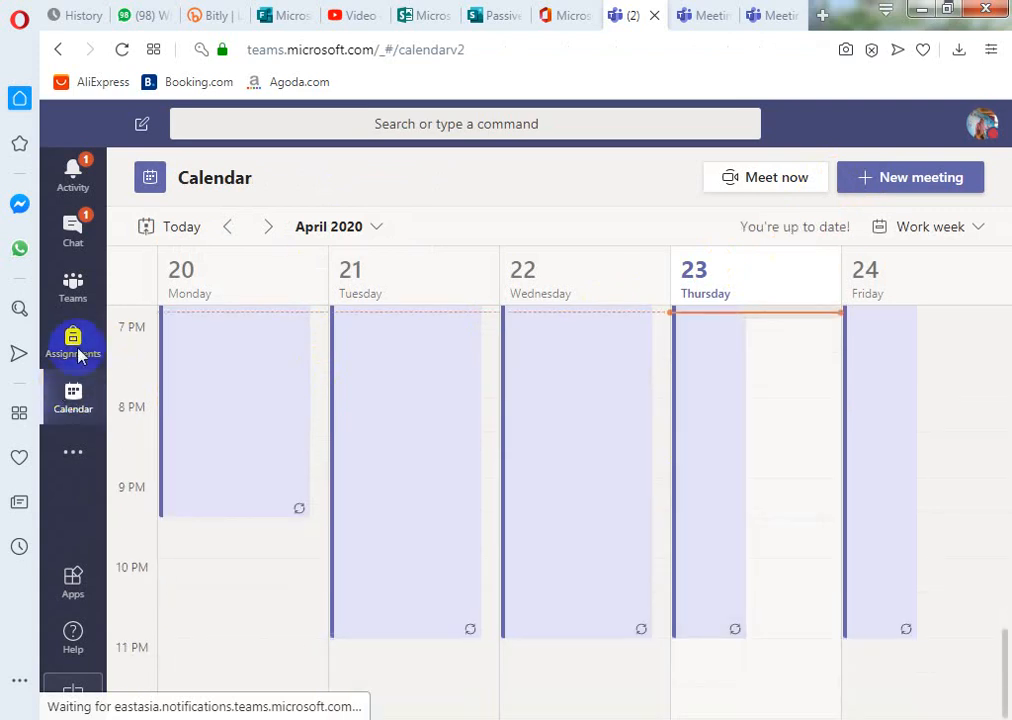
{"action": "left_click", "coordinate": [72, 288]}
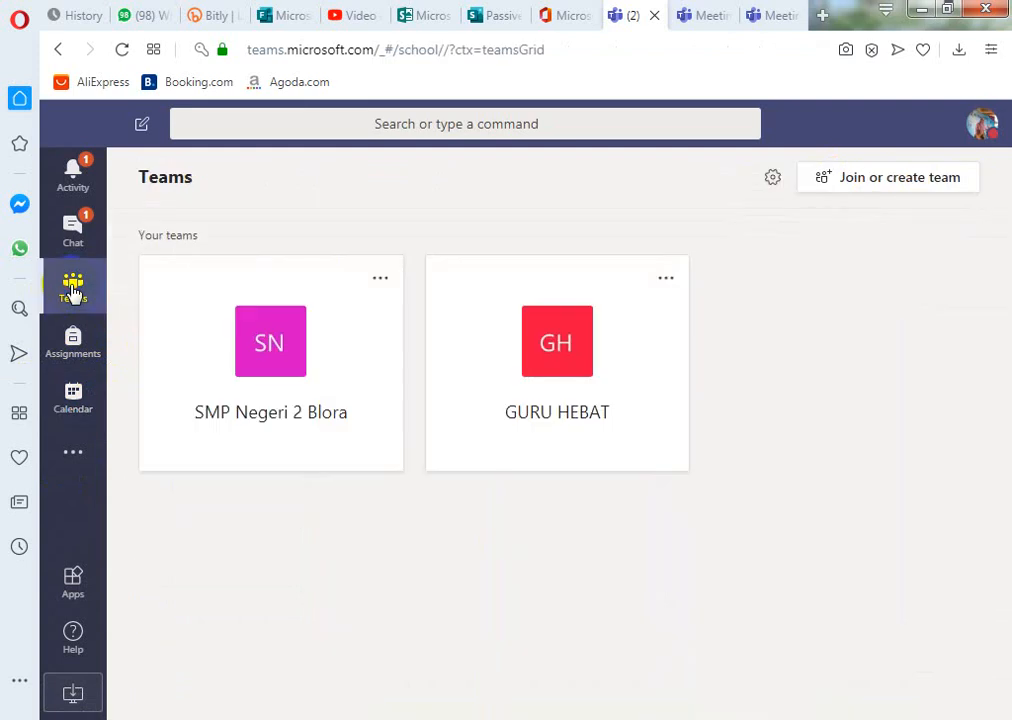
{"action": "left_click", "coordinate": [316, 426]}
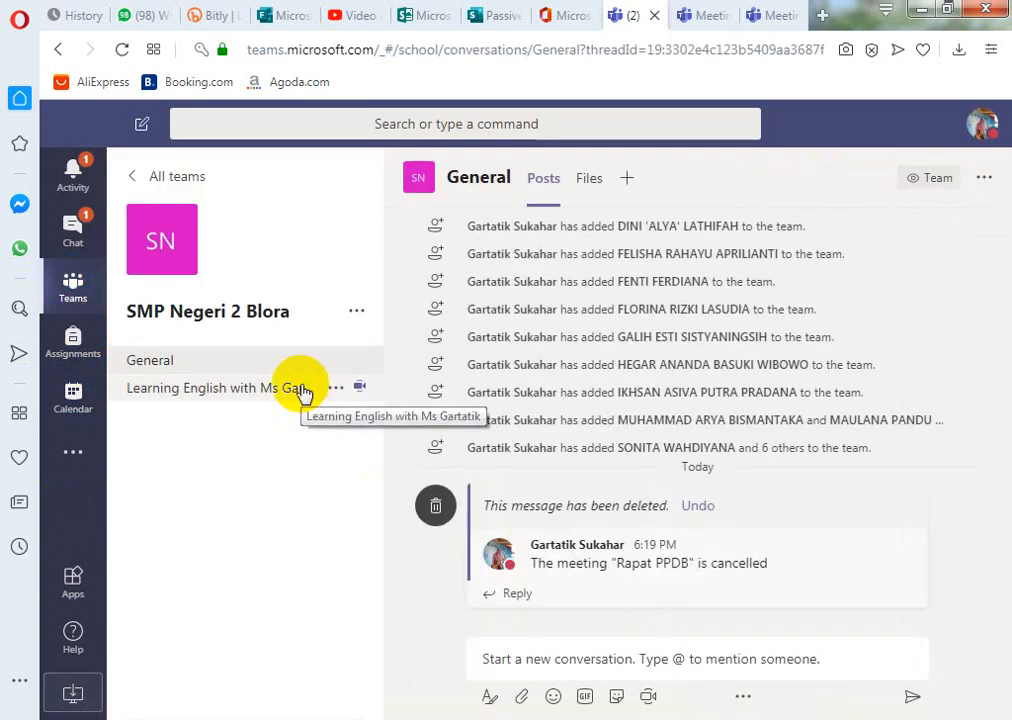
{"action": "left_click", "coordinate": [300, 392]}
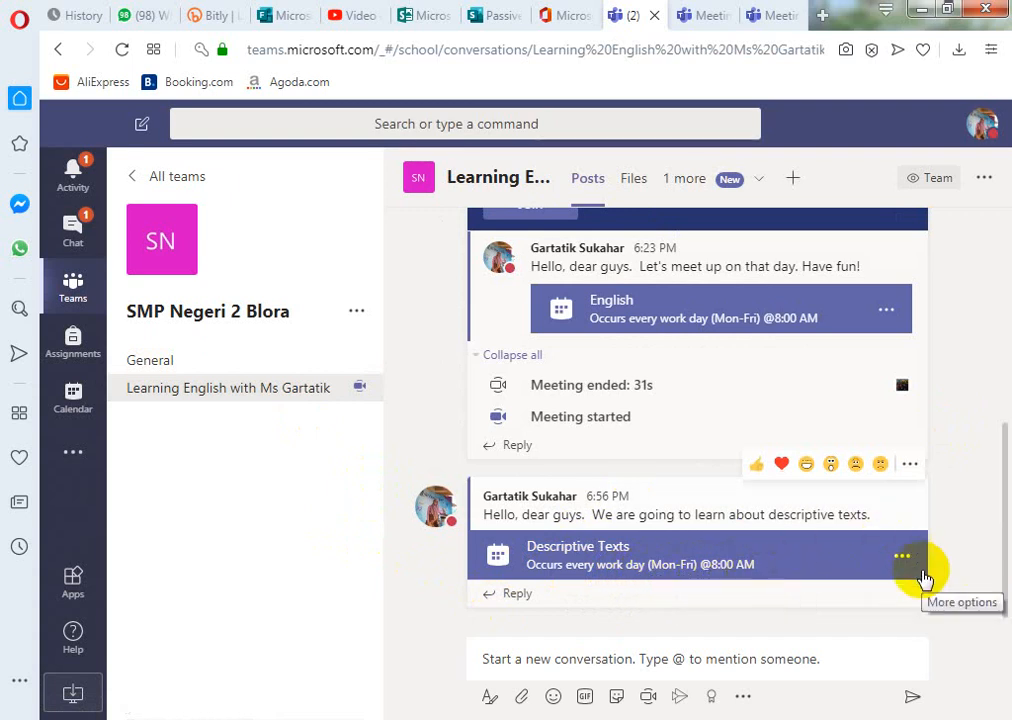
- Go from the meeting post's details to the Descriptive Texts Meeting options page
{"action": "left_click", "coordinate": [904, 562]}
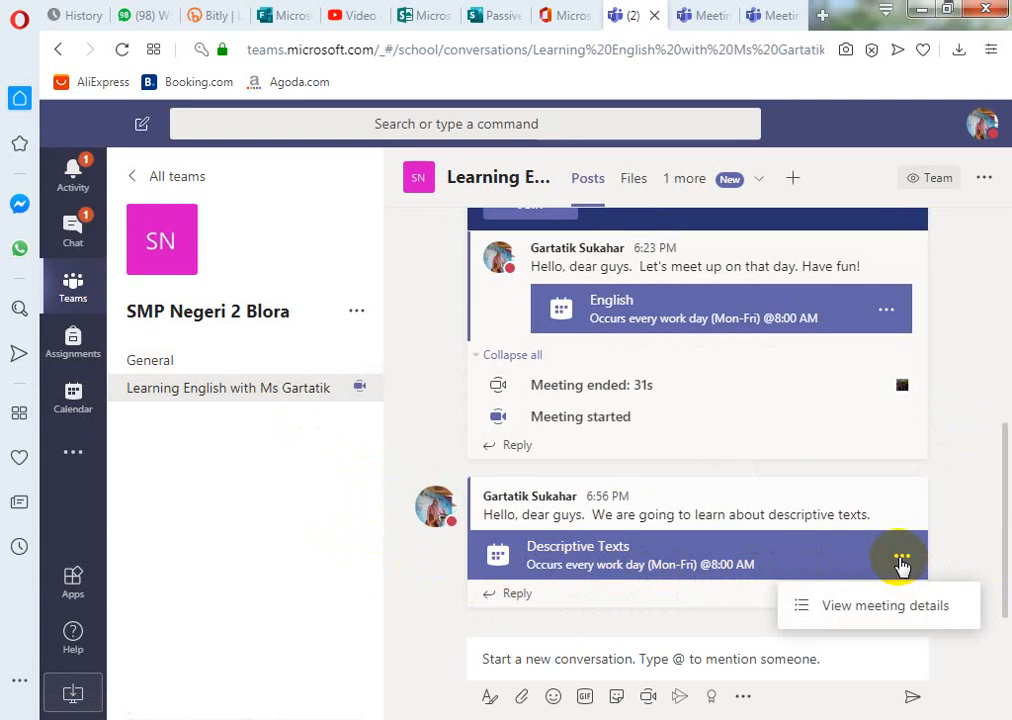
{"action": "left_click", "coordinate": [880, 607]}
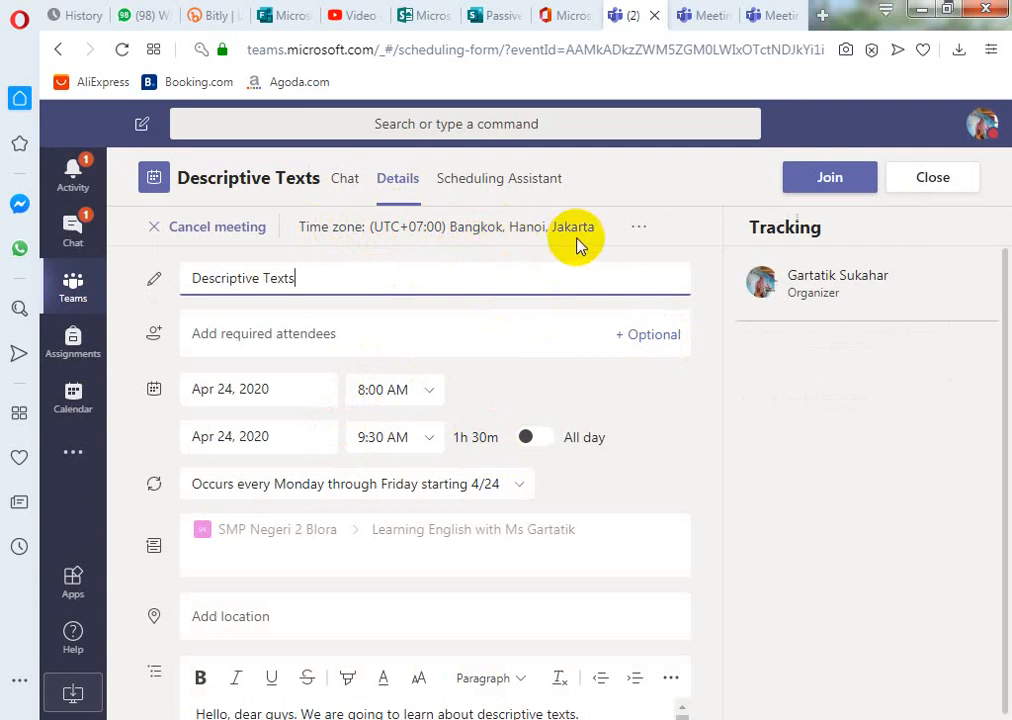
{"action": "left_click", "coordinate": [646, 230]}
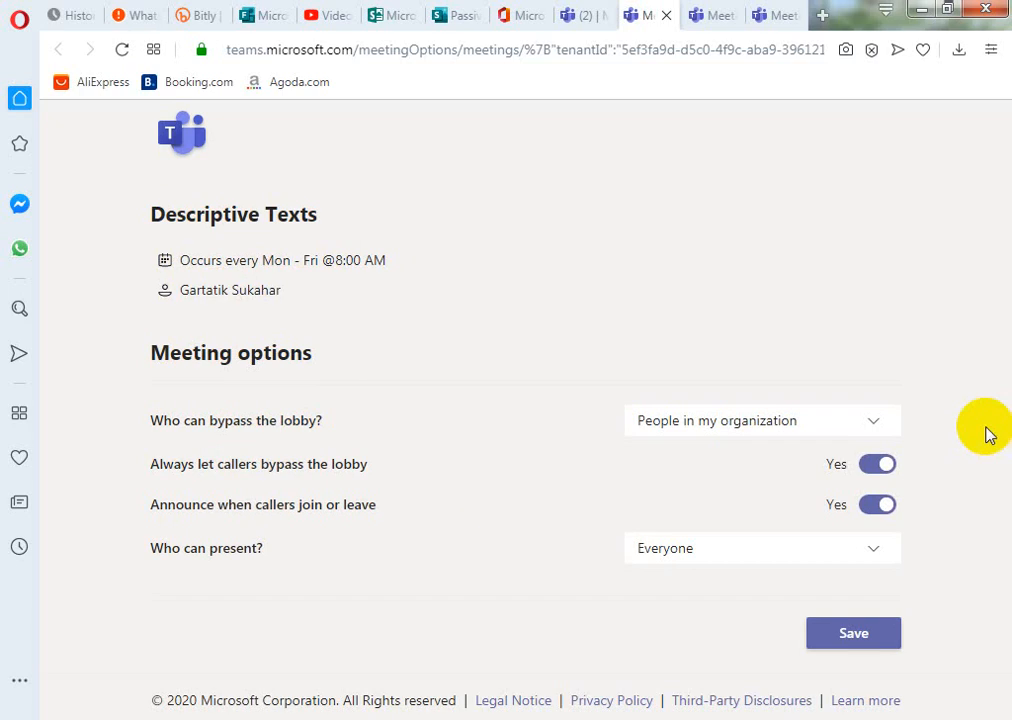
- Set lobby bypass and presenters both to Everyone and save the meeting options
{"action": "left_click", "coordinate": [871, 428]}
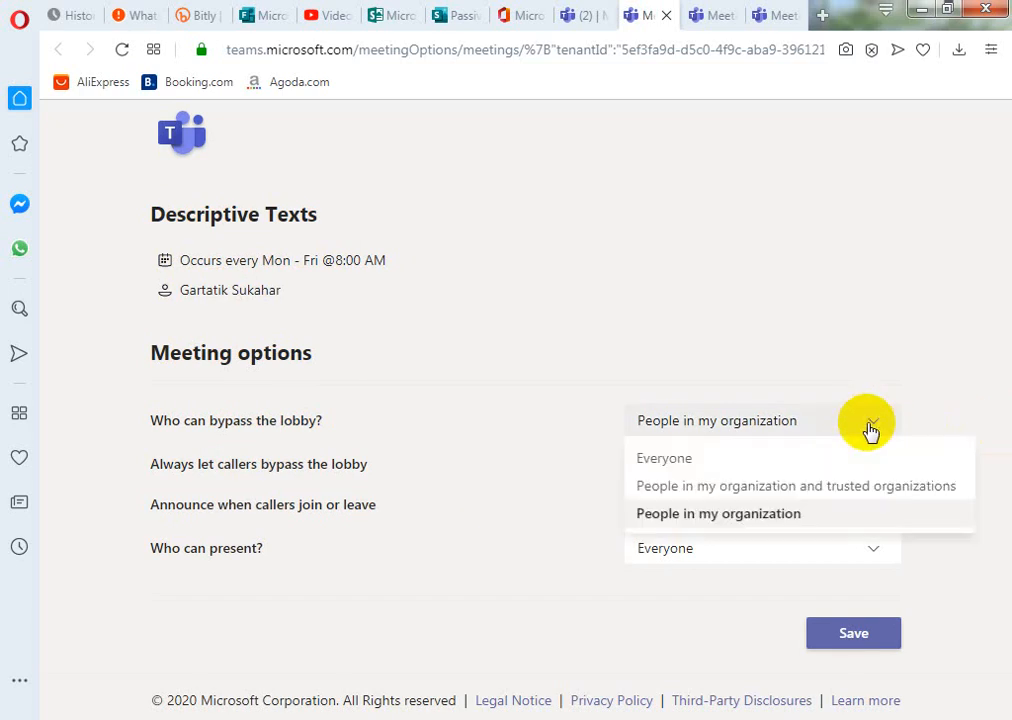
{"action": "left_click", "coordinate": [655, 460]}
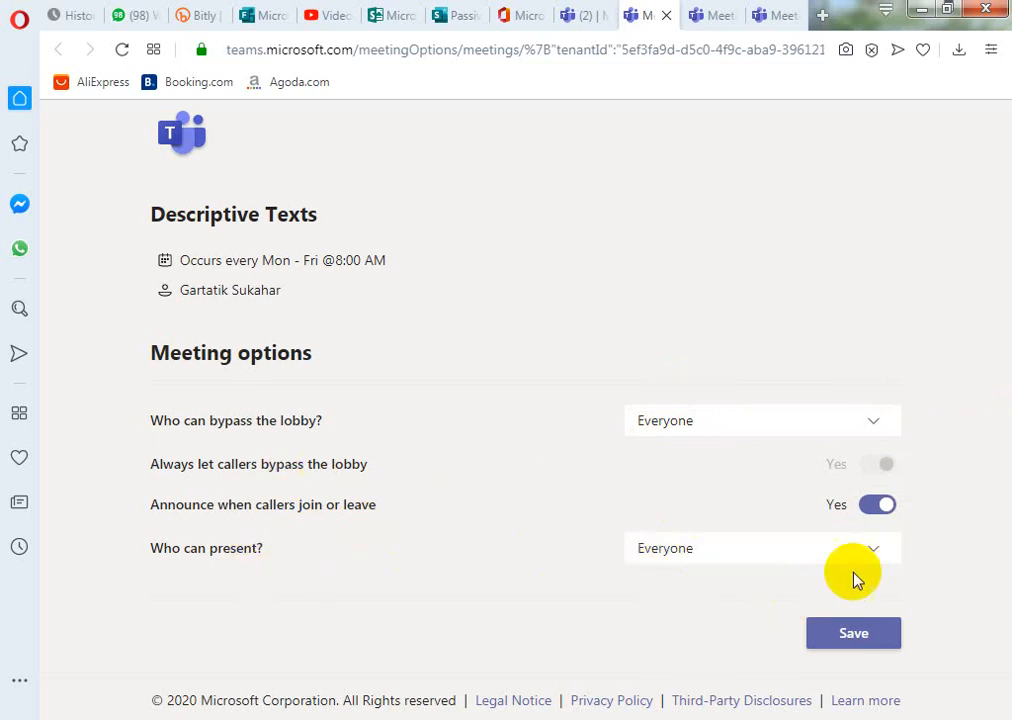
{"action": "left_click", "coordinate": [872, 553]}
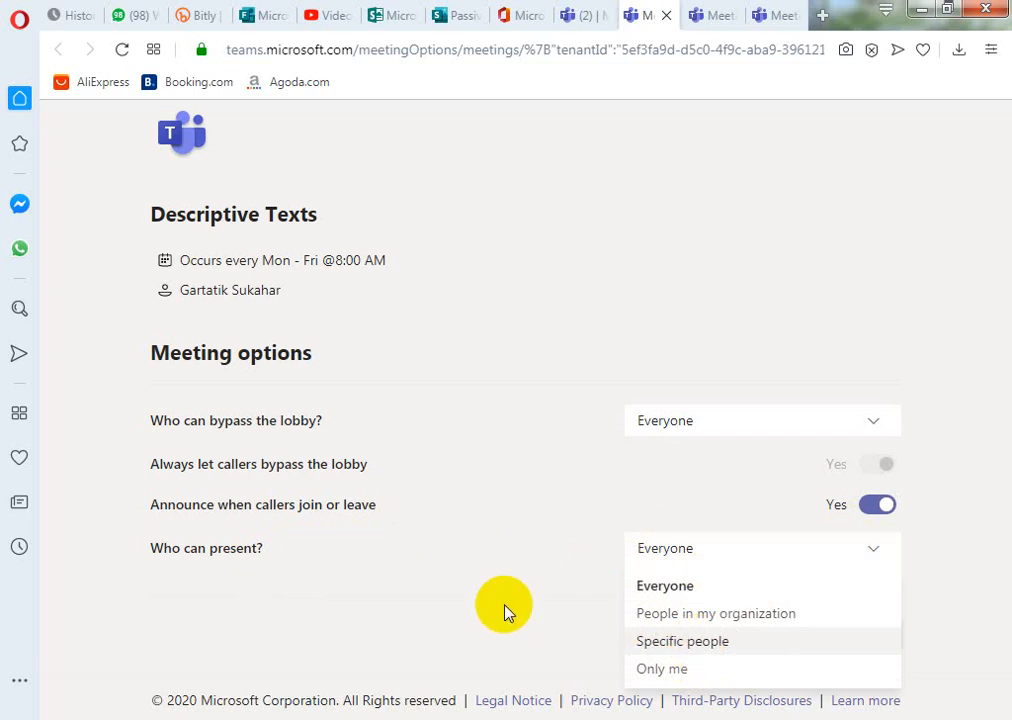
{"action": "left_click", "coordinate": [545, 582]}
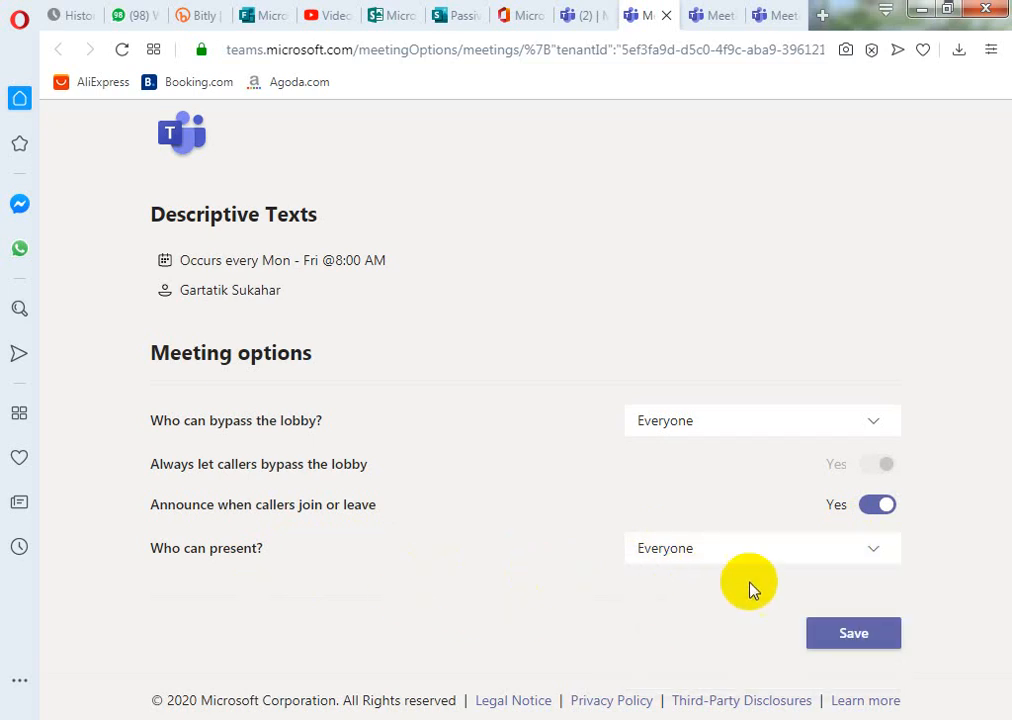
{"action": "left_click", "coordinate": [866, 636]}
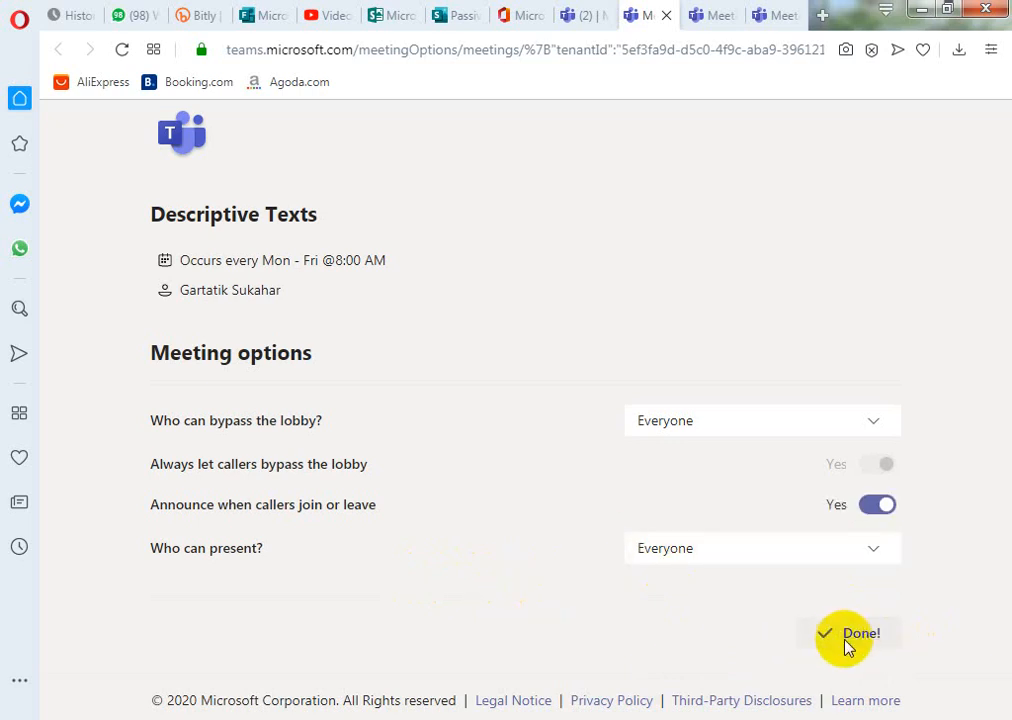
{"action": "left_click", "coordinate": [705, 18]}
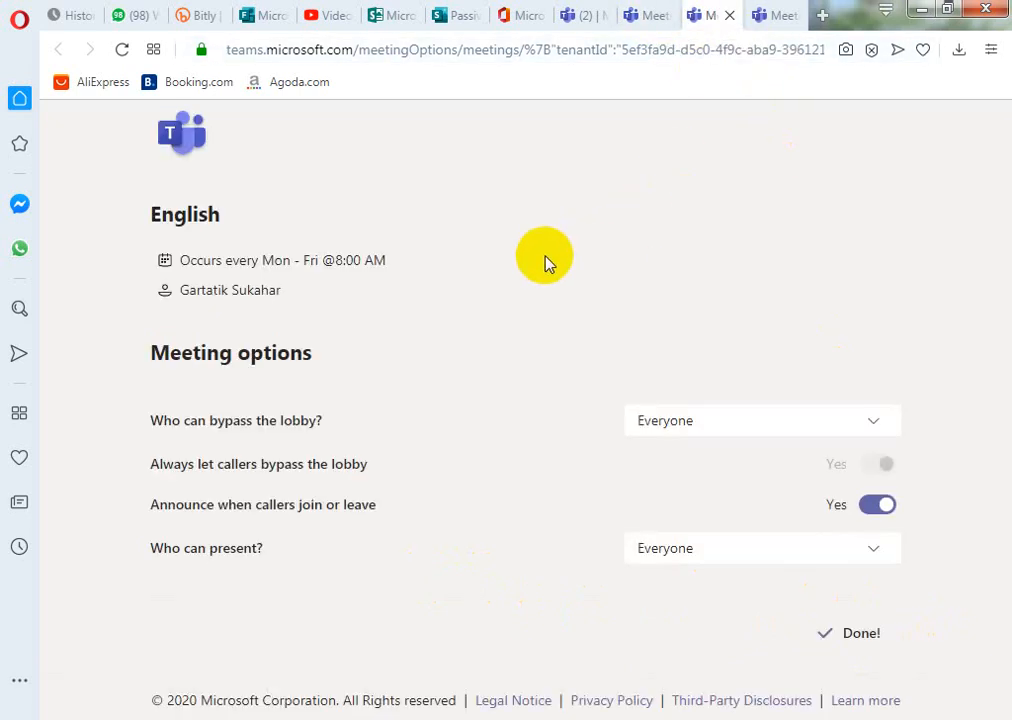
- Copy the join link address from the Descriptive Texts meeting details
{"action": "left_click", "coordinate": [653, 18]}
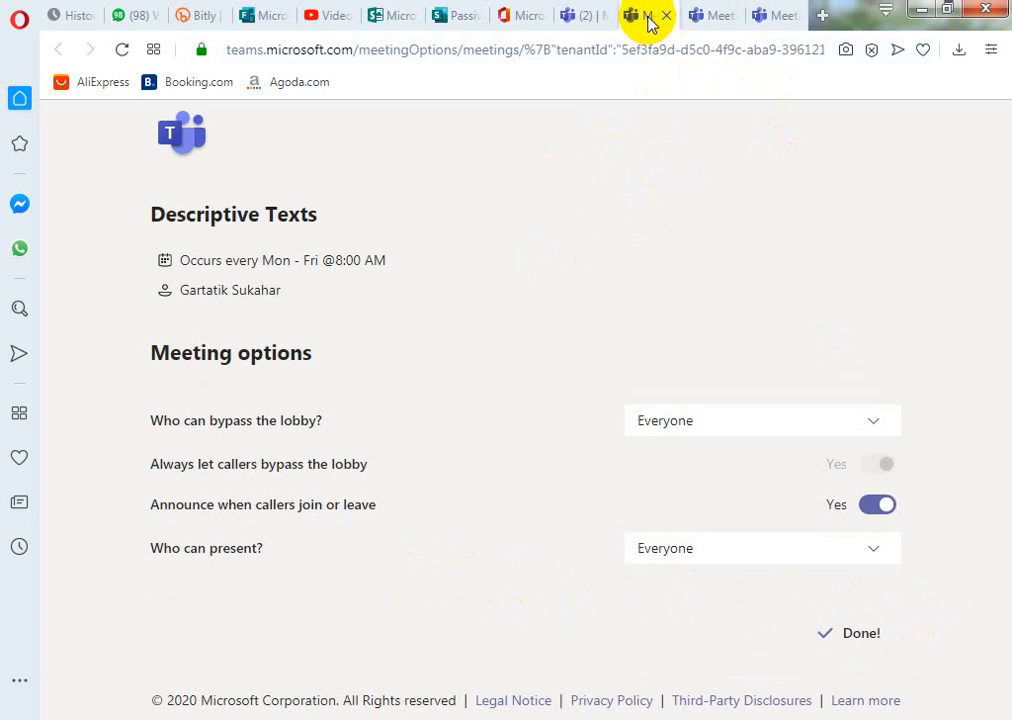
{"action": "left_click", "coordinate": [567, 15]}
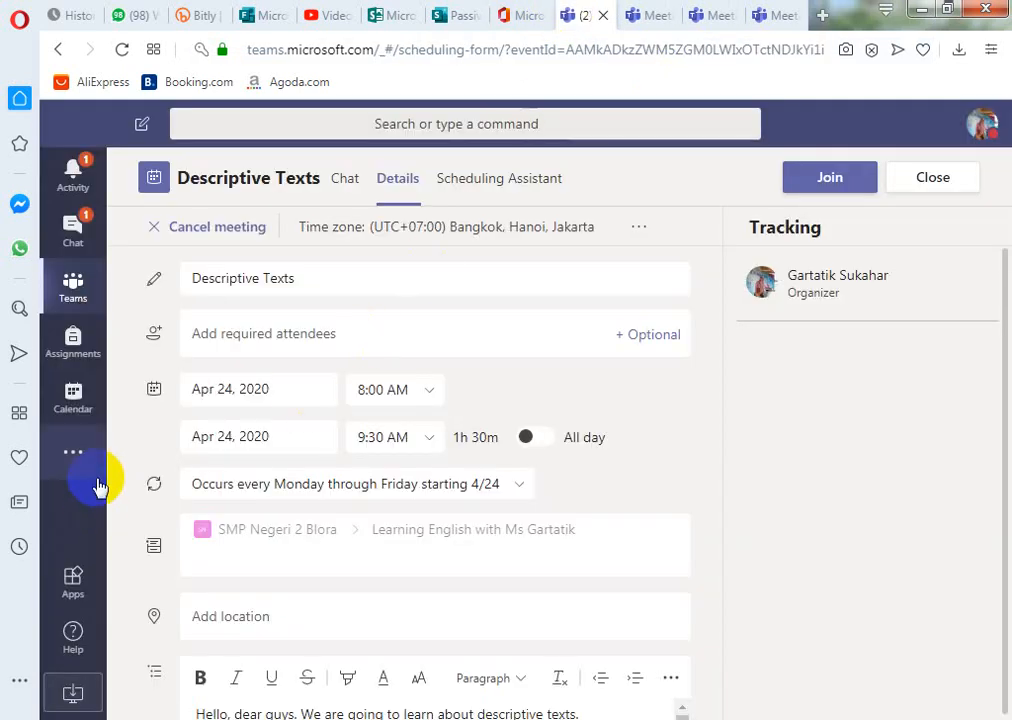
{"action": "scroll", "coordinate": [497, 463], "scroll_direction": "down", "scroll_amount": 3}
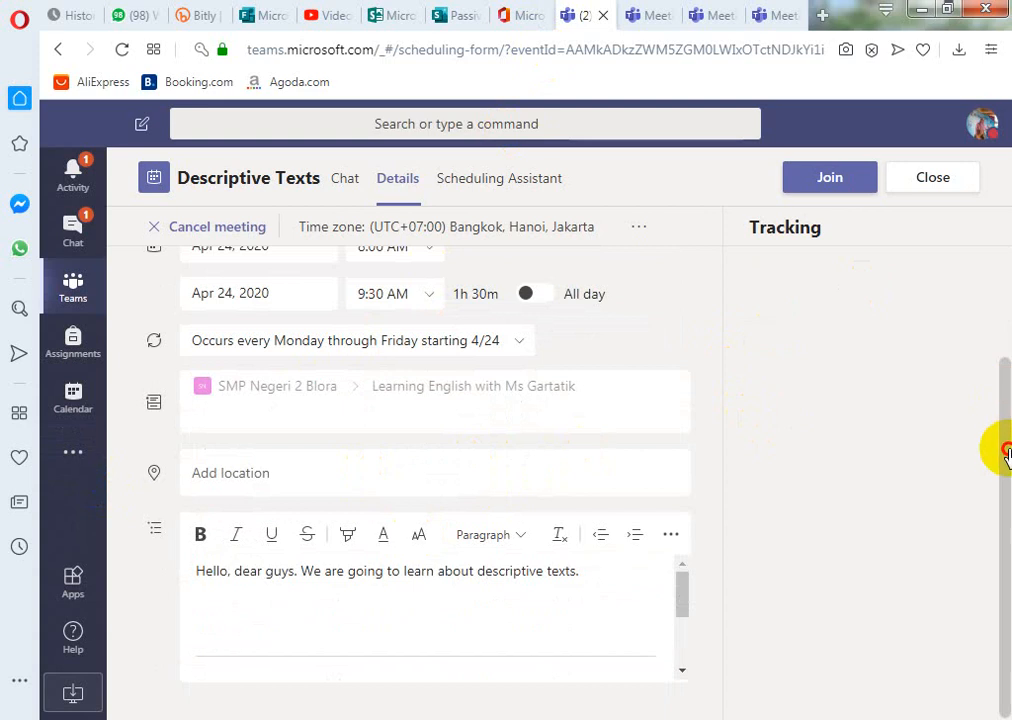
{"action": "scroll", "coordinate": [531, 635], "scroll_direction": "down", "scroll_amount": 5}
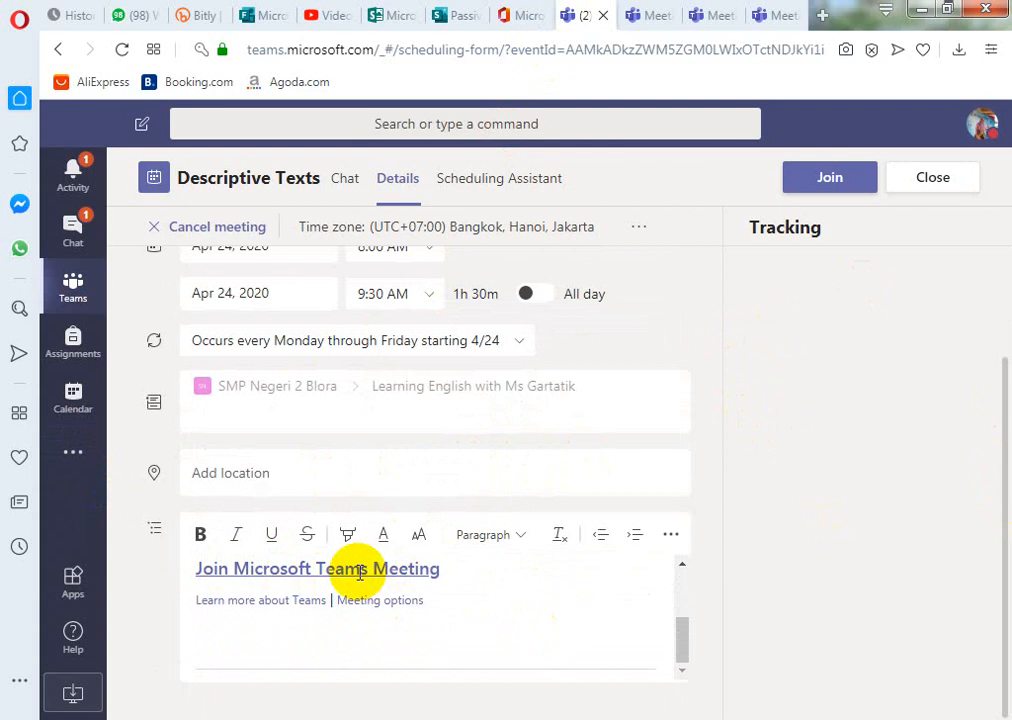
{"action": "left_click", "coordinate": [360, 568]}
{"action": "right_click", "coordinate": [360, 570]}
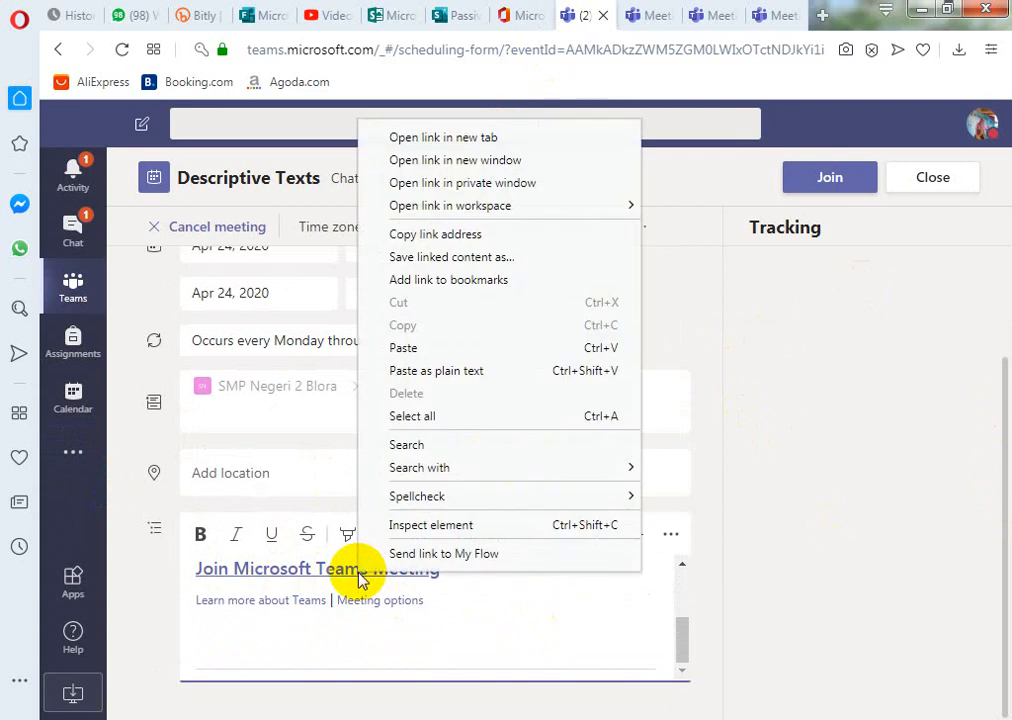
{"action": "left_click", "coordinate": [415, 236]}
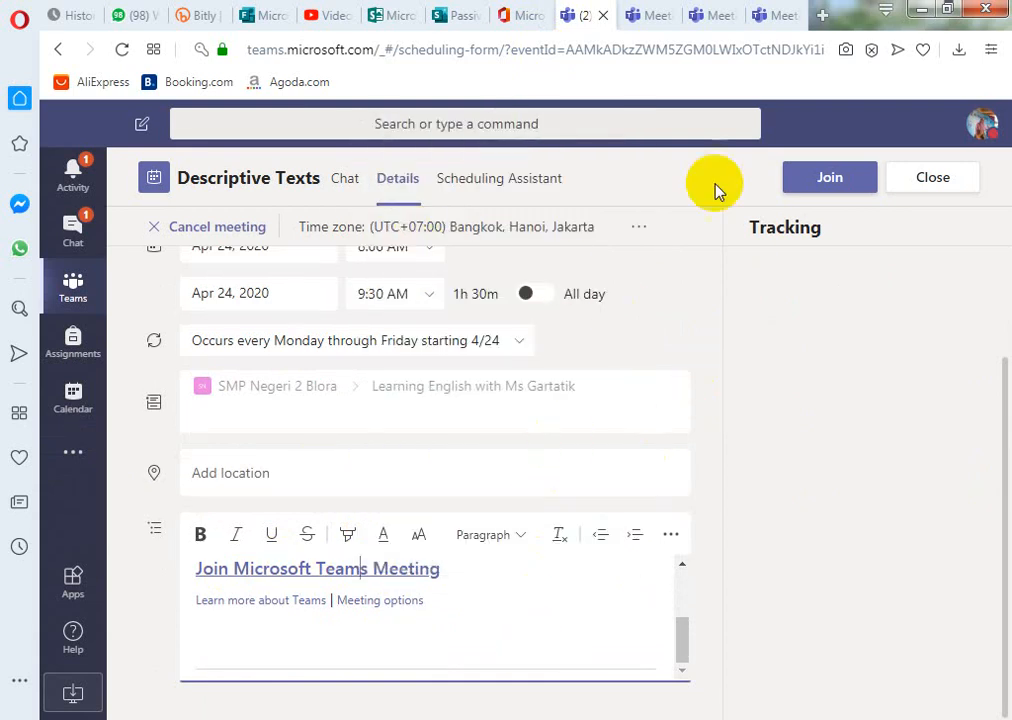
{"action": "left_click", "coordinate": [199, 17]}
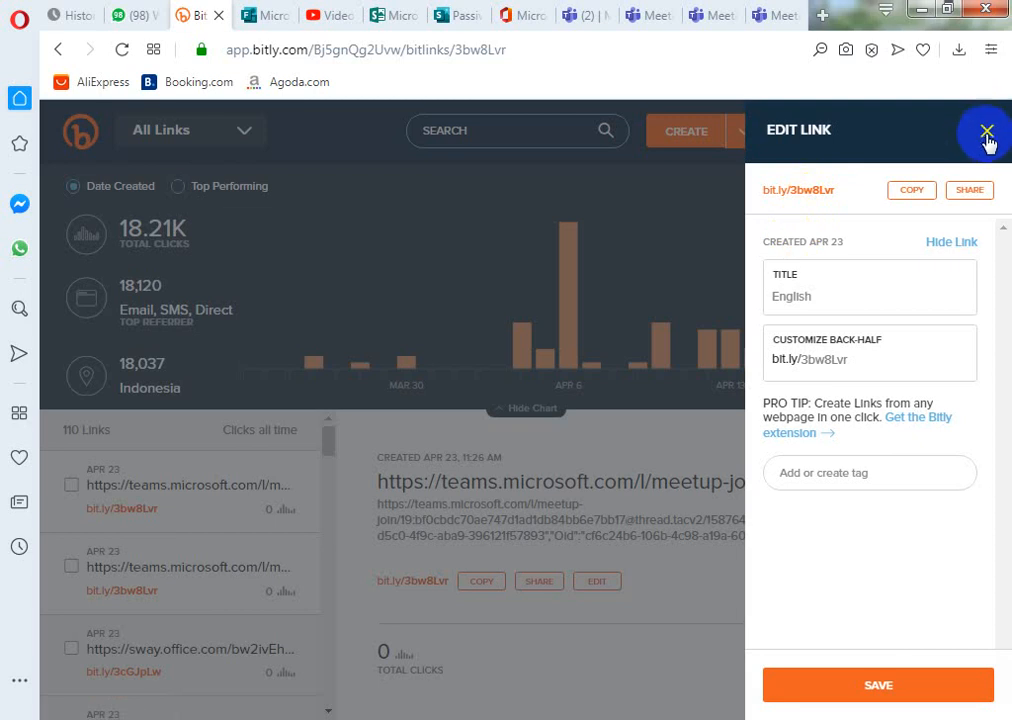
{"action": "left_click", "coordinate": [986, 133]}
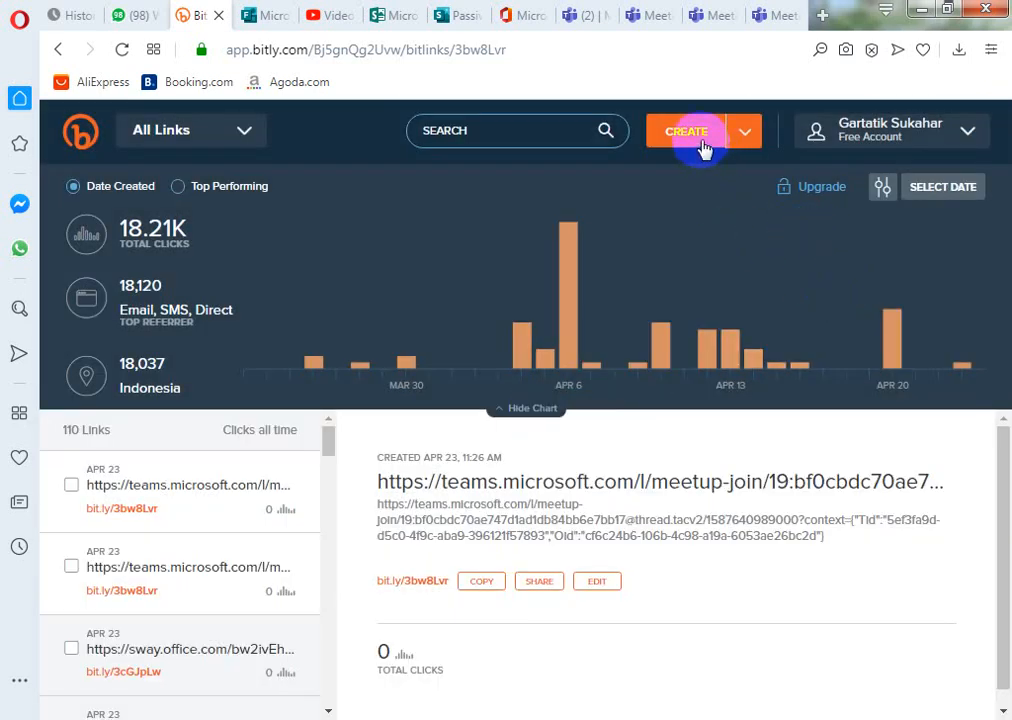
{"action": "left_click", "coordinate": [704, 140]}
{"action": "left_click", "coordinate": [820, 284]}
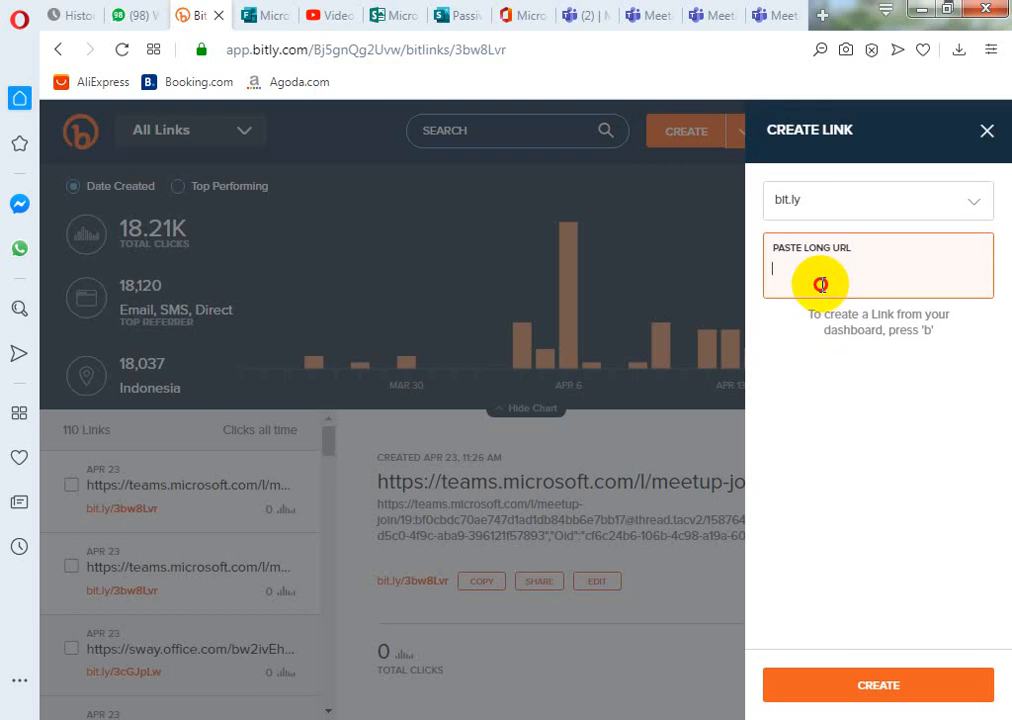
{"action": "key", "text": "ctrl+v"}
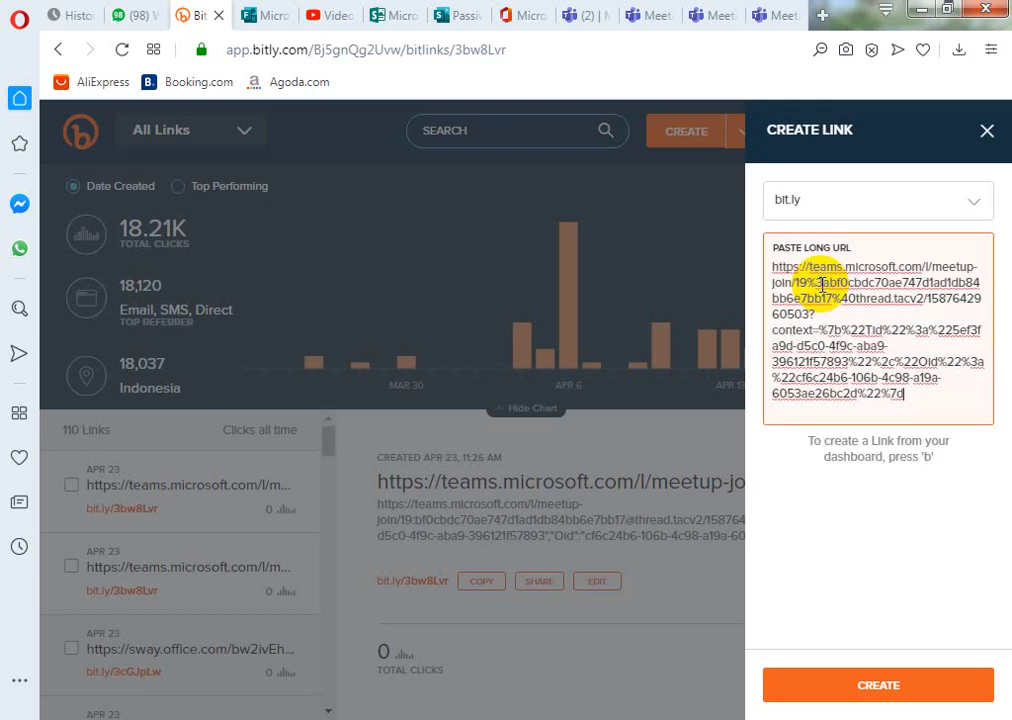
{"action": "left_click", "coordinate": [855, 690]}
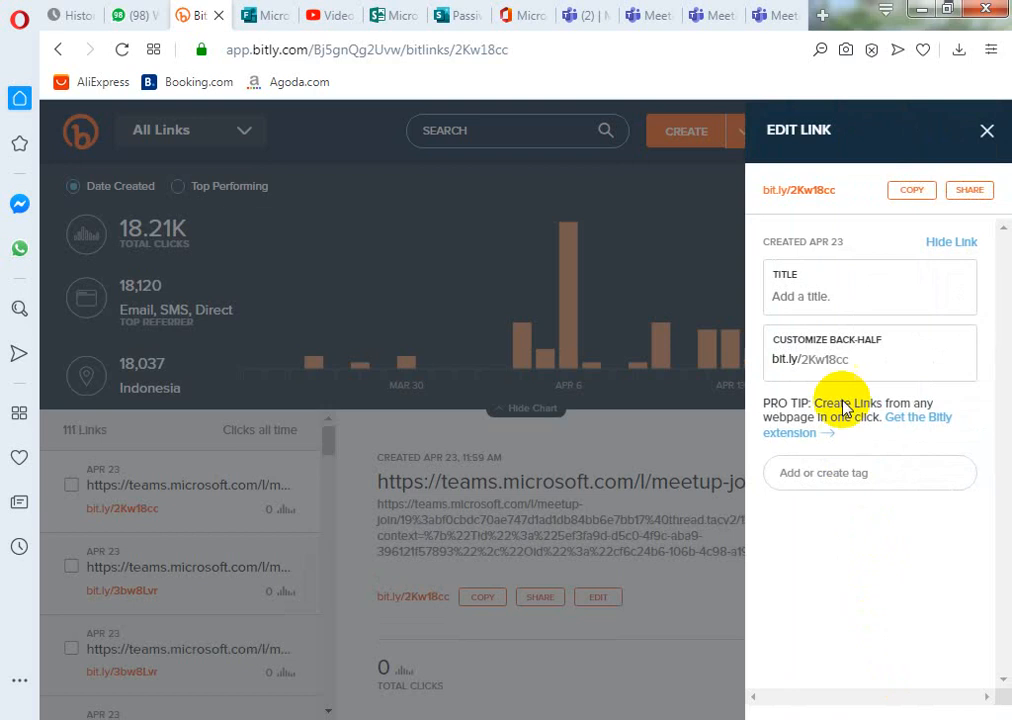
- Title the new Bitly link 'Descriptive Texts' and copy the short link
{"action": "left_click", "coordinate": [801, 290]}
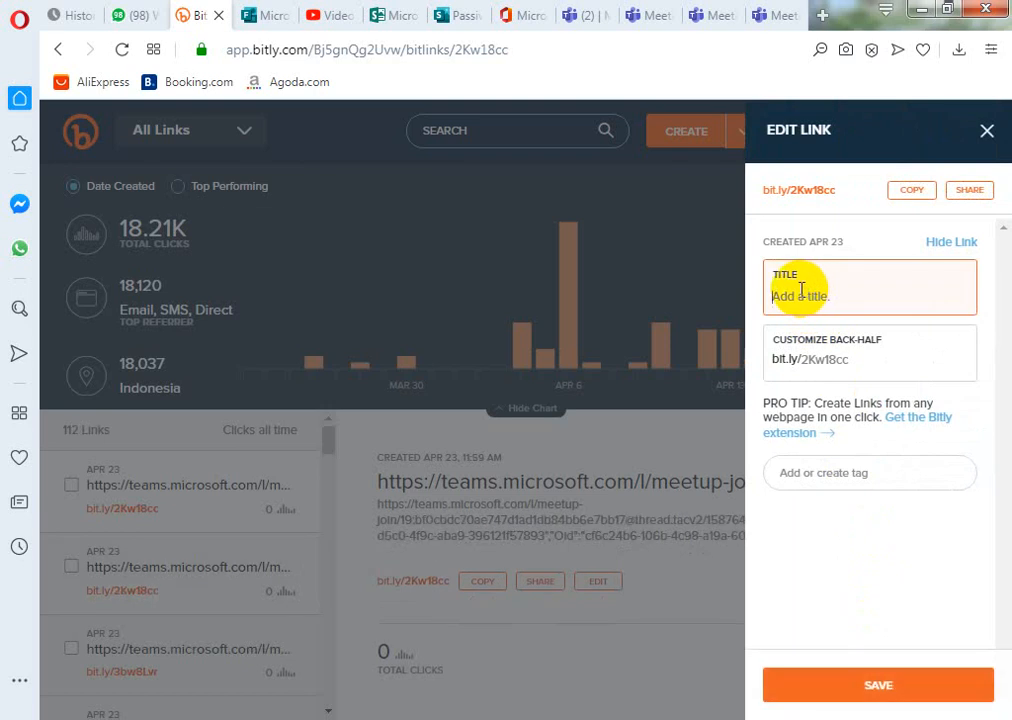
{"action": "type", "text": "De"}
{"action": "type", "text": "scriptive Texts"}
{"action": "left_click", "coordinate": [843, 696]}
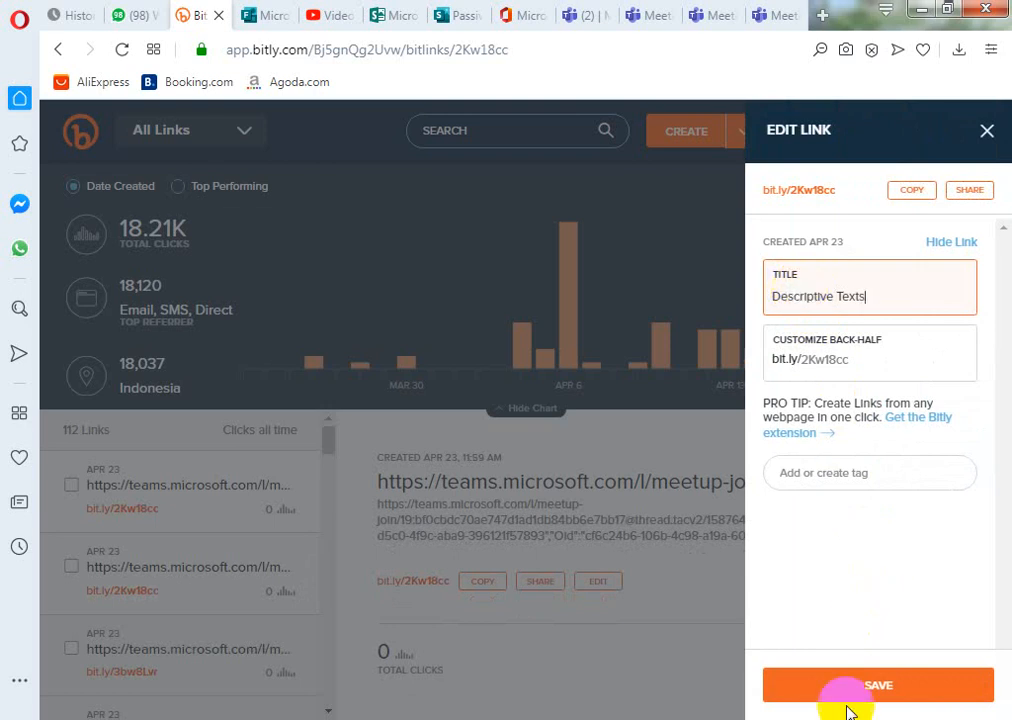
{"action": "left_click", "coordinate": [912, 190]}
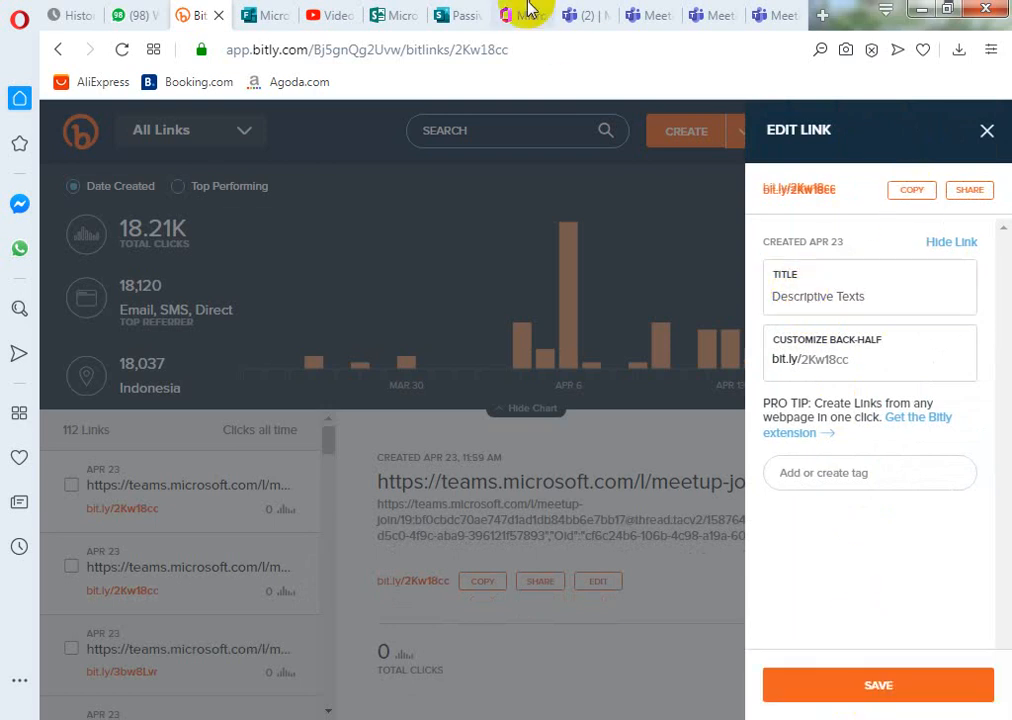
{"action": "left_click", "coordinate": [135, 22]}
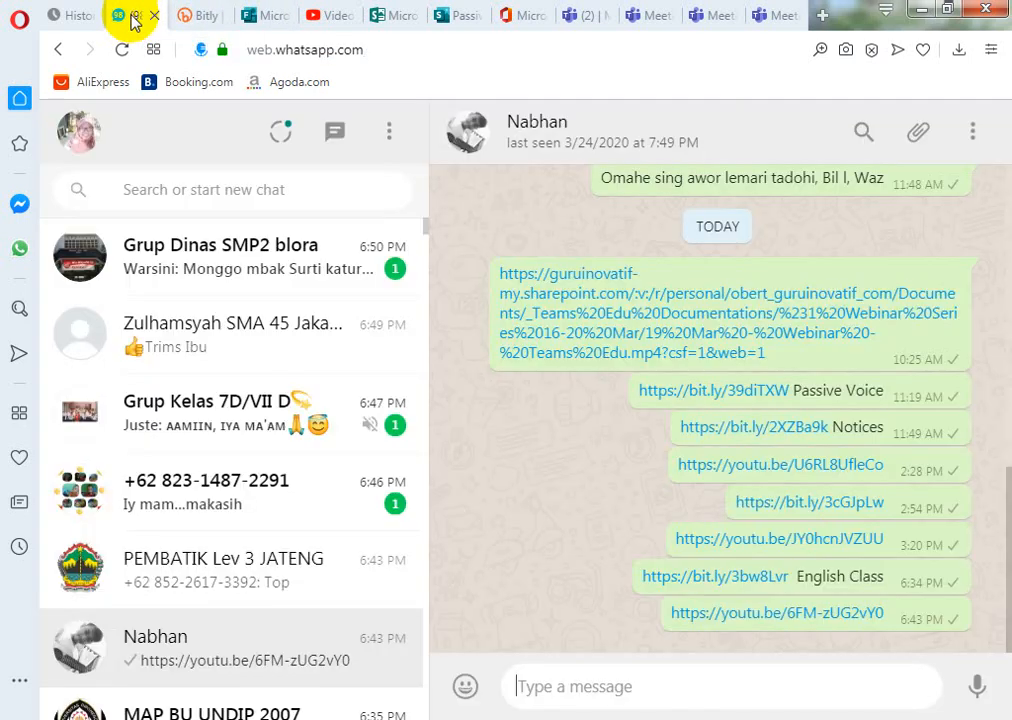
{"action": "left_click", "coordinate": [201, 186]}
{"action": "type", "text": "Nabhan"}
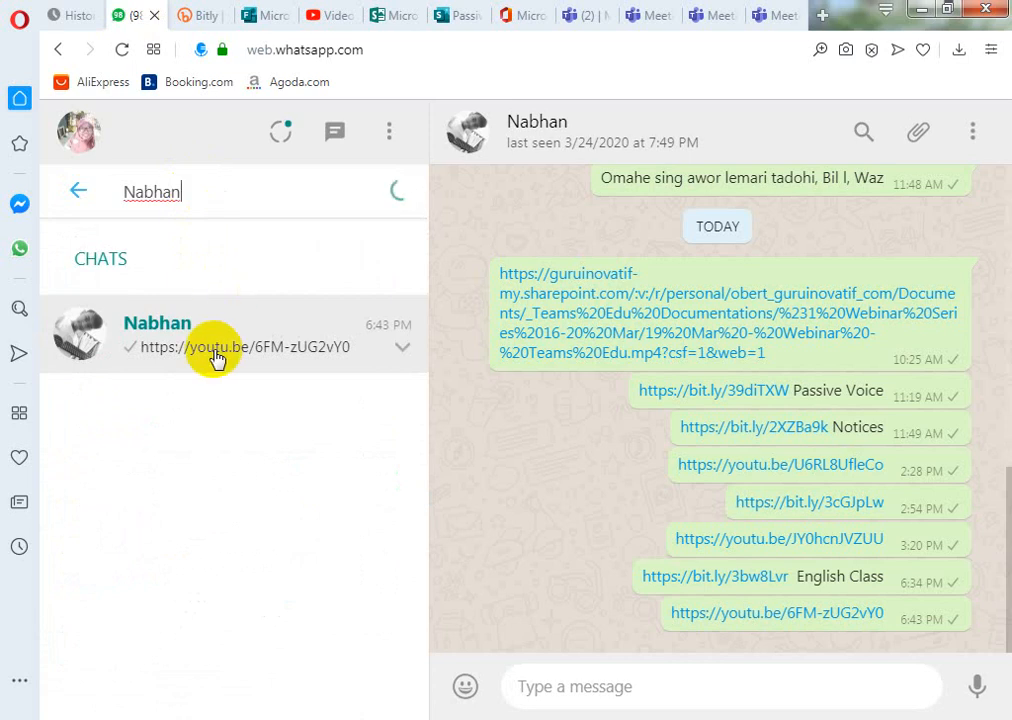
{"action": "left_click", "coordinate": [217, 352]}
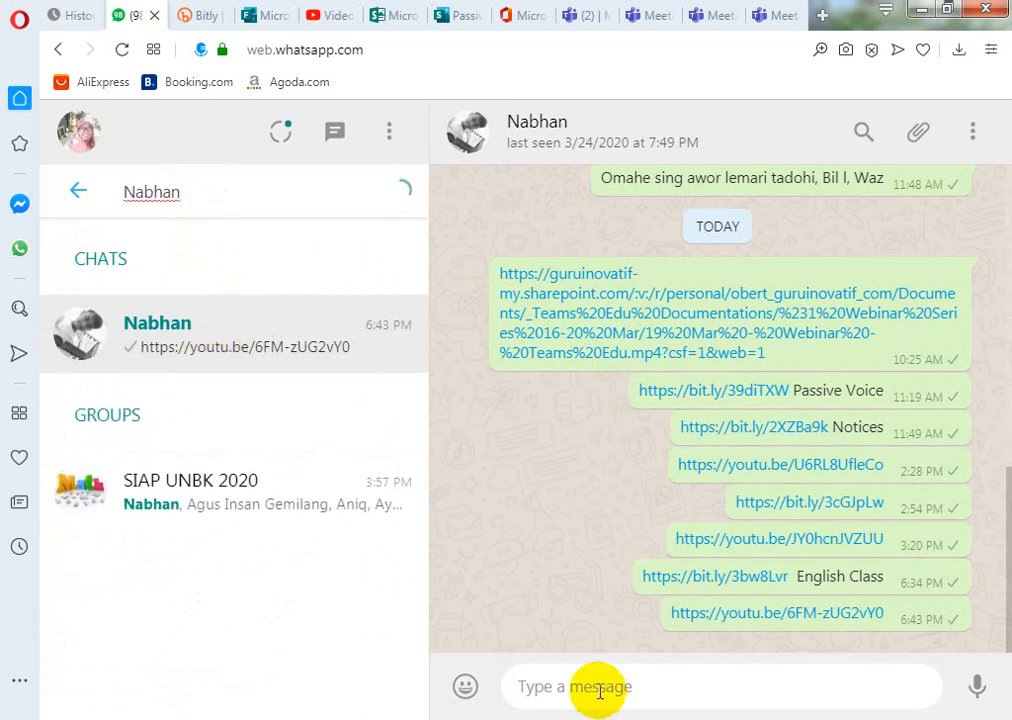
{"action": "key", "text": "ctrl+v"}
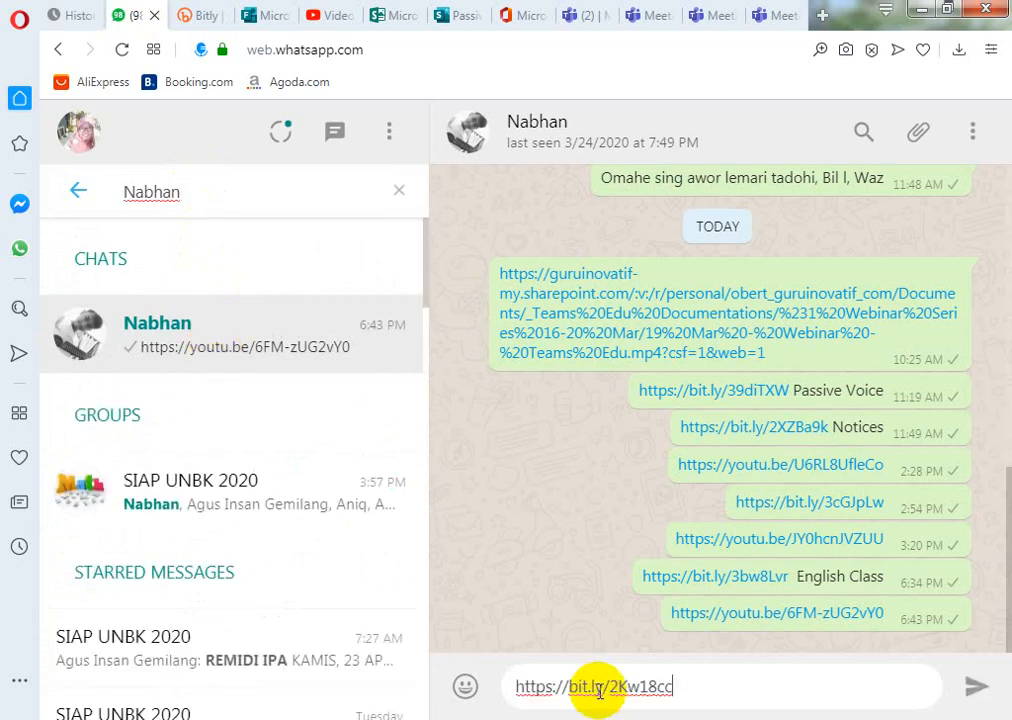
{"action": "left_click", "coordinate": [980, 690]}
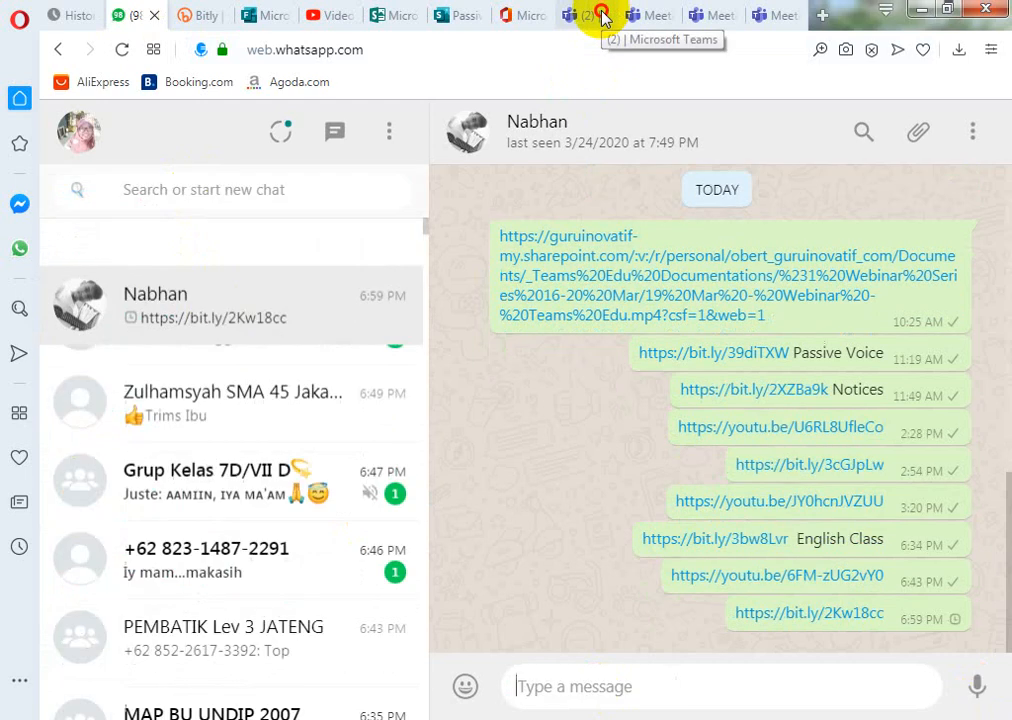
{"action": "left_click", "coordinate": [601, 16]}
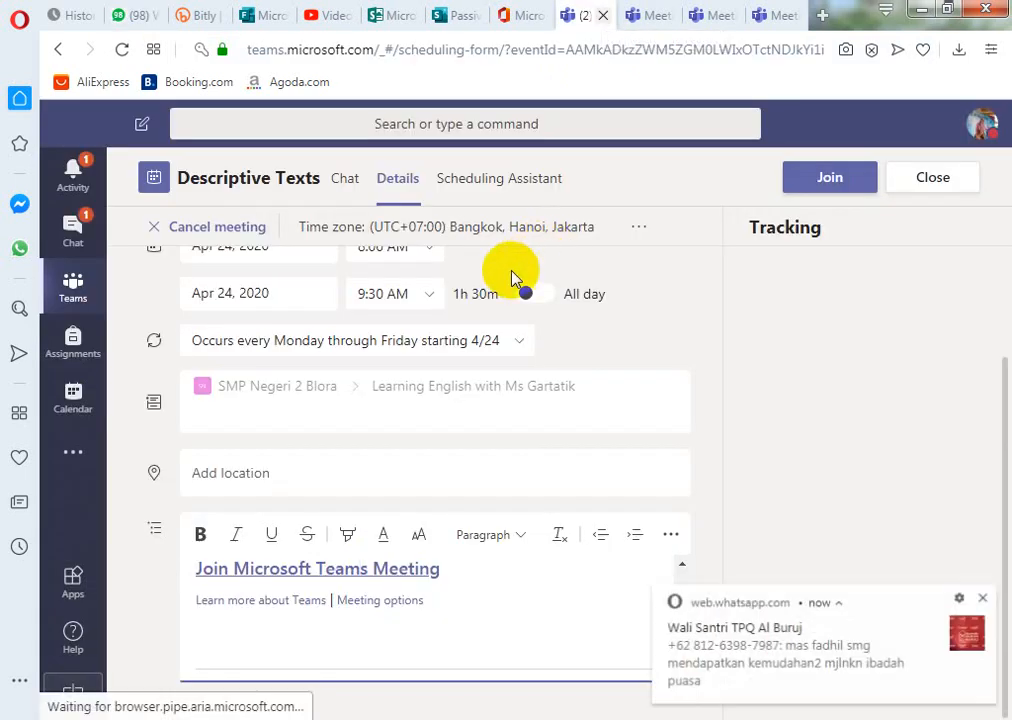
{"action": "left_click", "coordinate": [982, 597]}
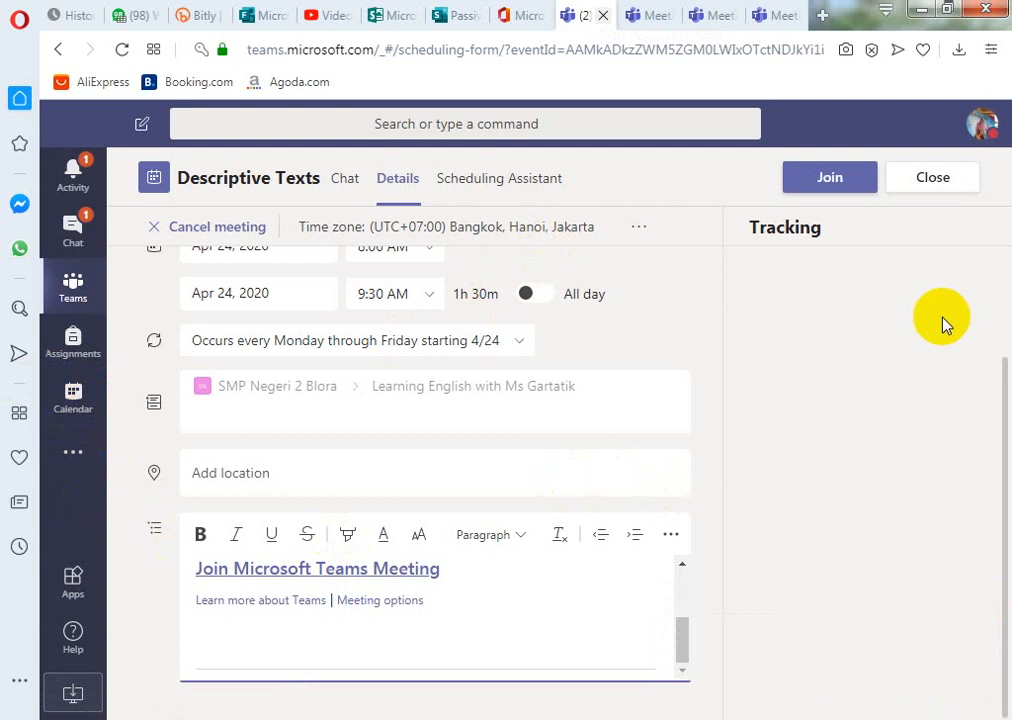